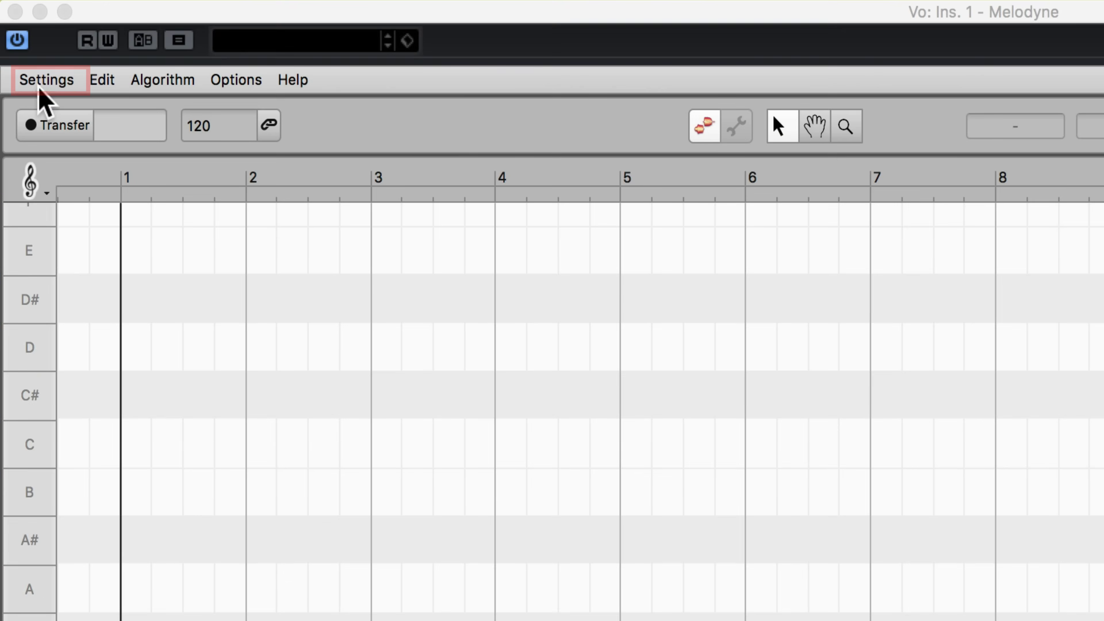
Step: Change the Melodyne interface language to Japanese (日本語) in the preferences and close them
click(60, 43)
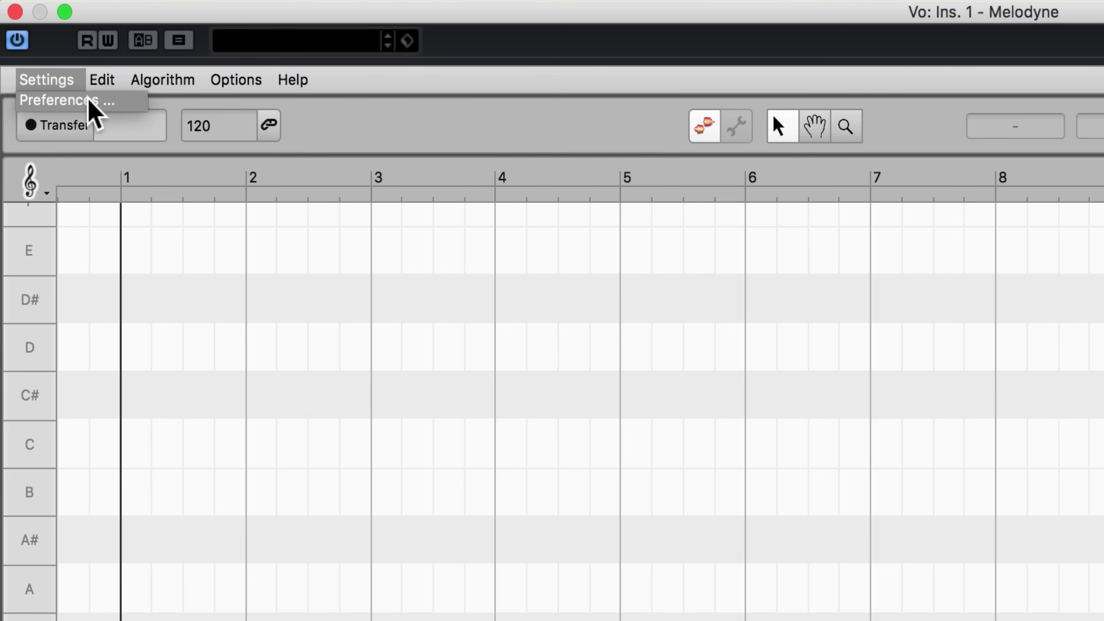
click(101, 104)
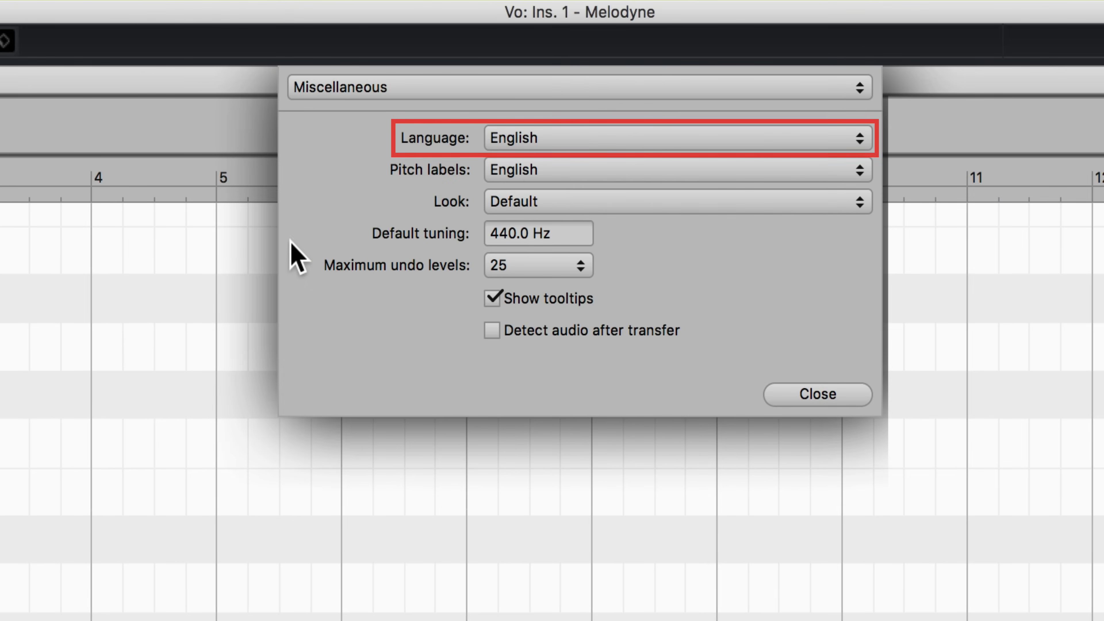
click(575, 140)
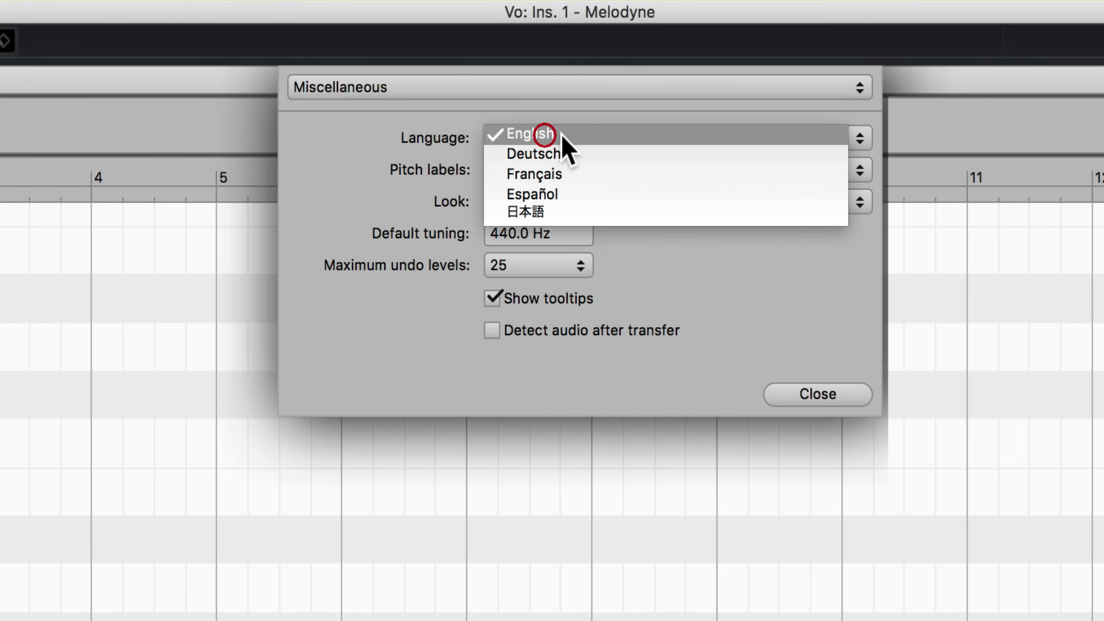
click(564, 212)
click(843, 394)
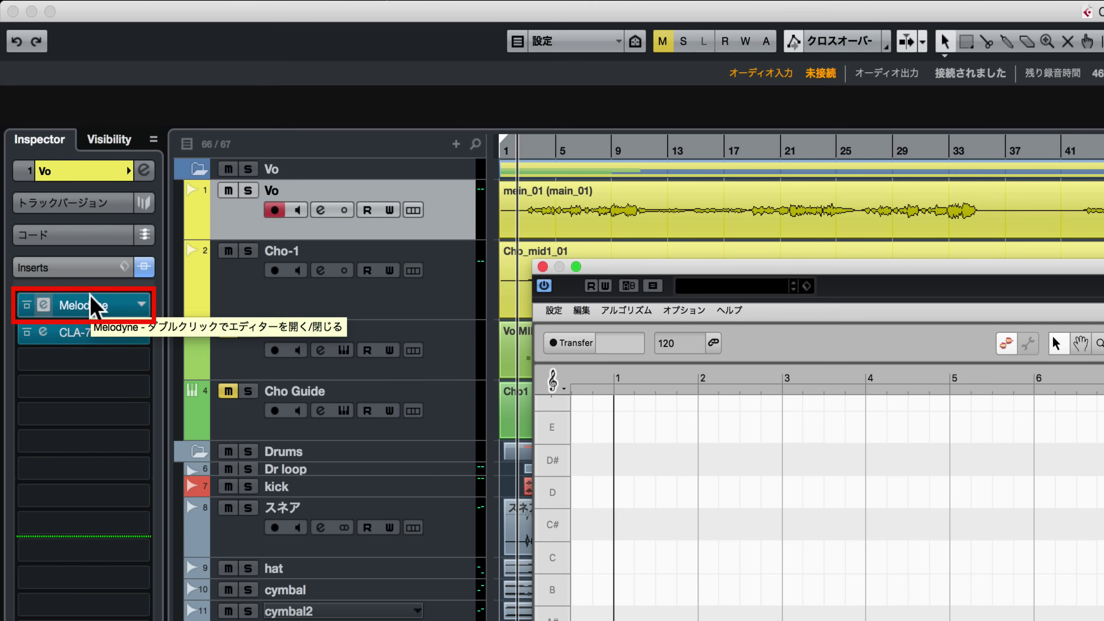
Step: Reopen the Melodyne insert on the Vo track and transfer the vocal audio into it, stopping playback around bar 10
click(42, 138)
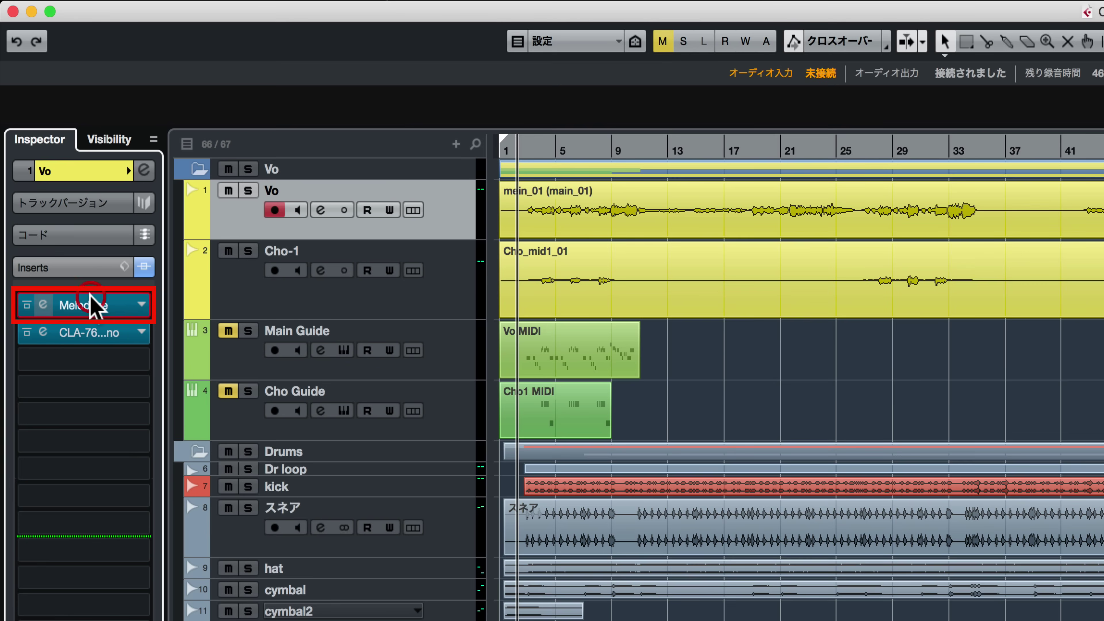
click(91, 304)
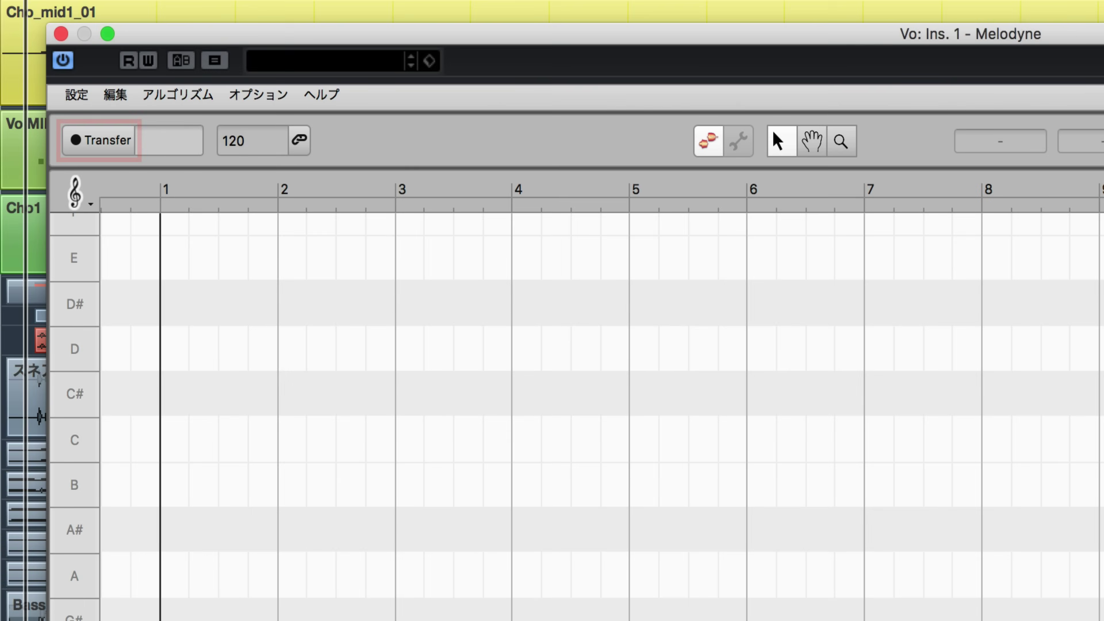
click(104, 142)
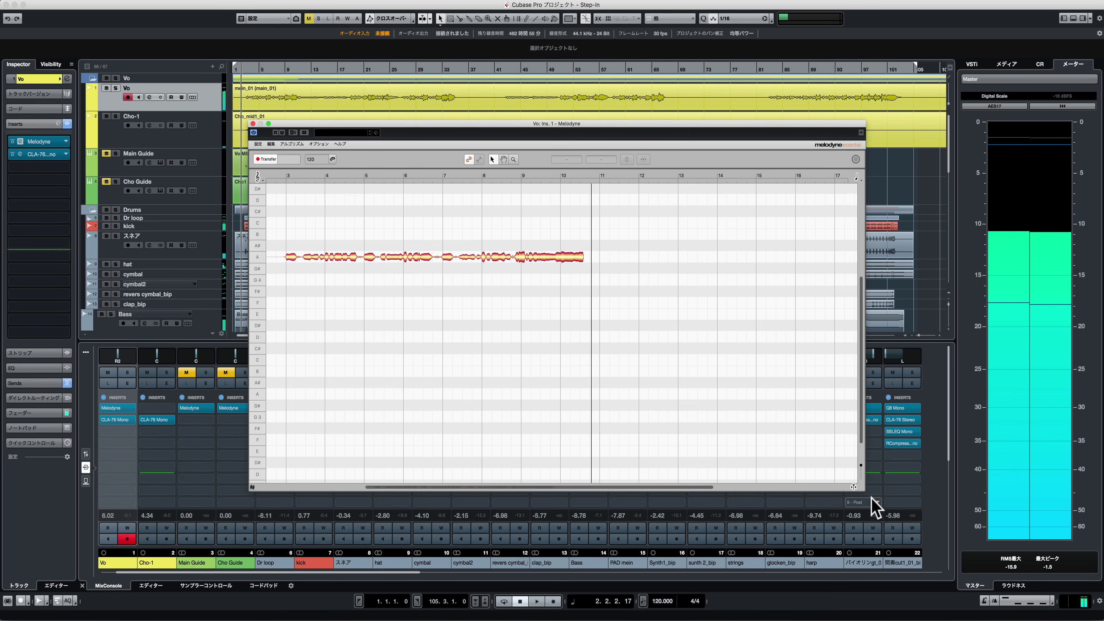
key(space)
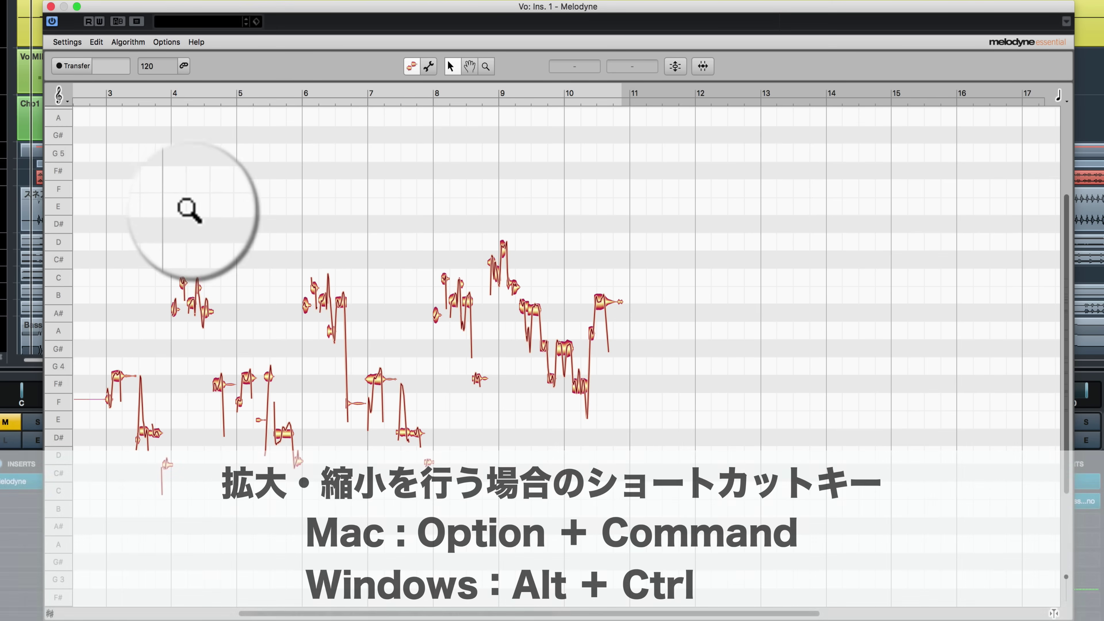
Step: Show the scale ruler beside the note editor and look through the scale choices offered for the note A
drag(187, 209, 244, 222)
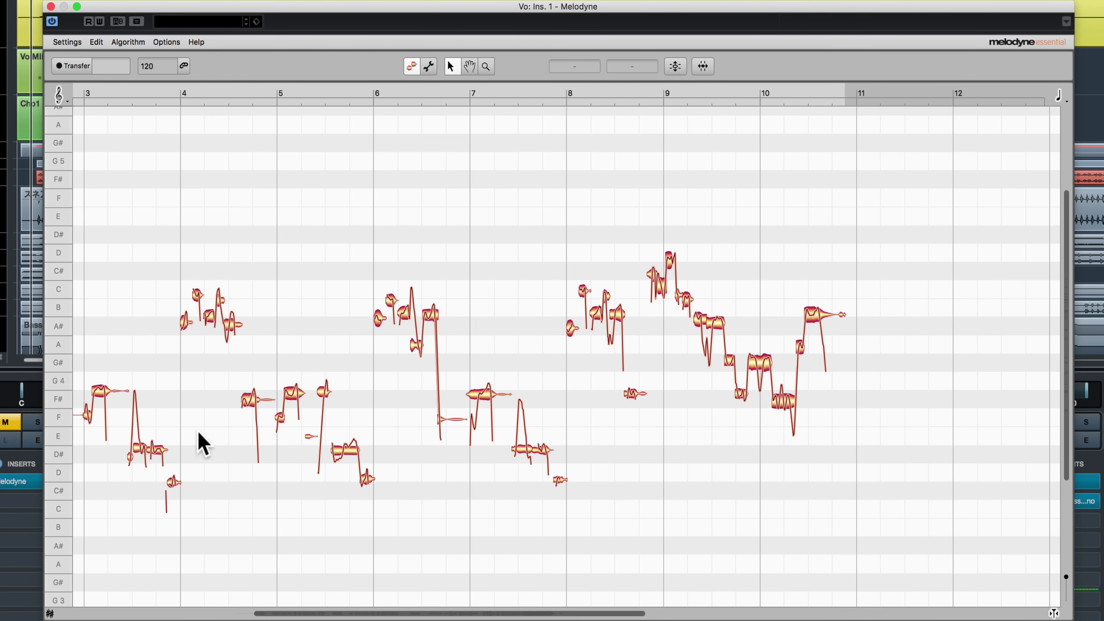
drag(268, 617, 221, 614)
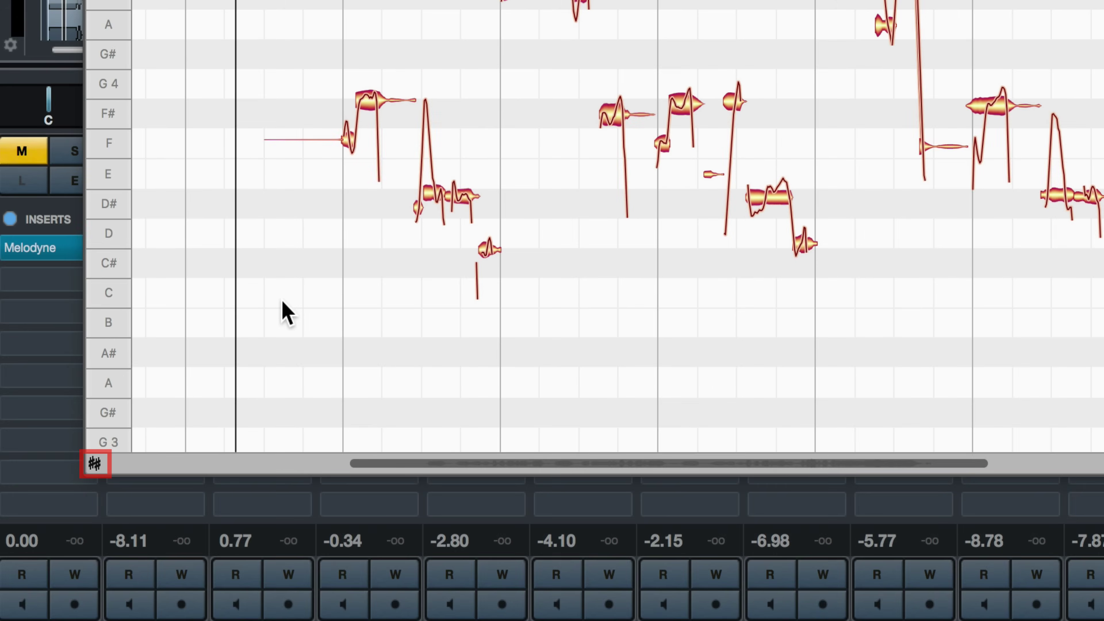
click(94, 462)
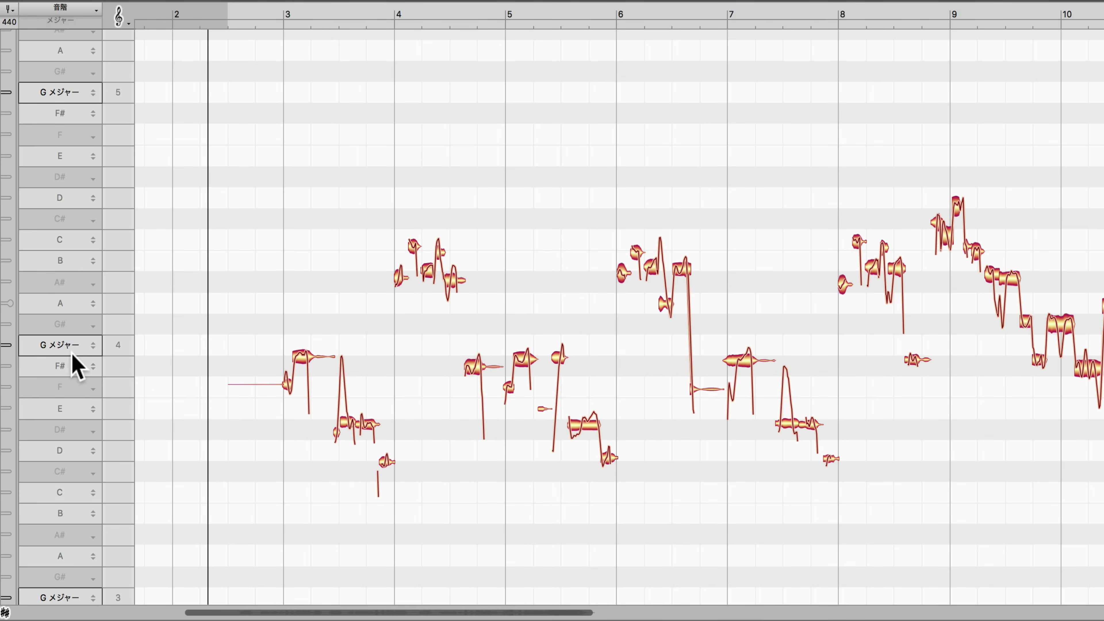
click(61, 305)
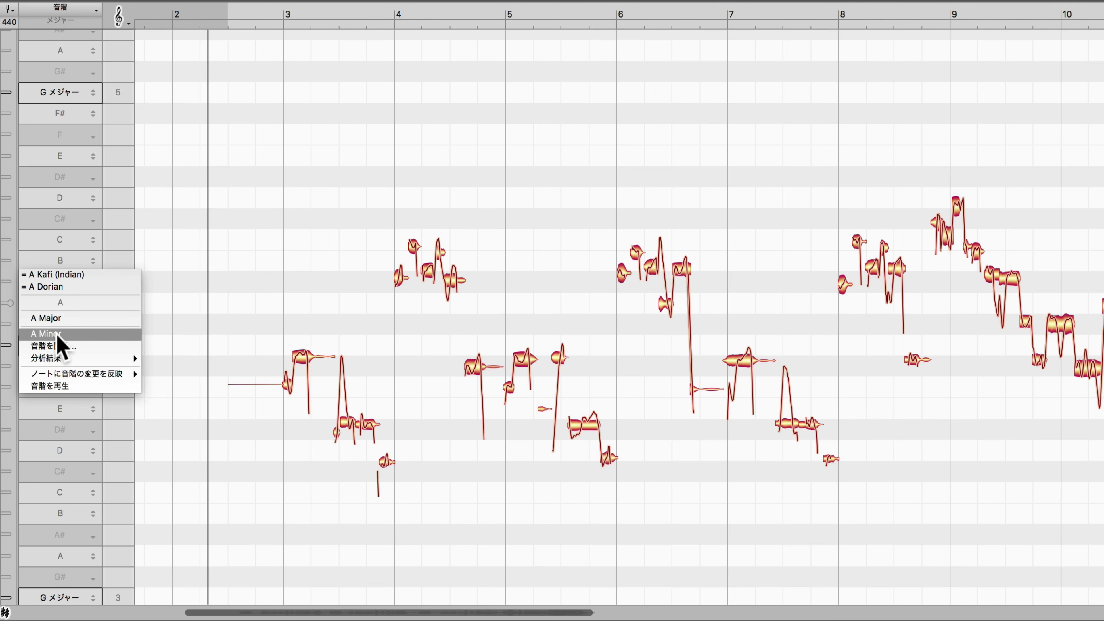
click(174, 312)
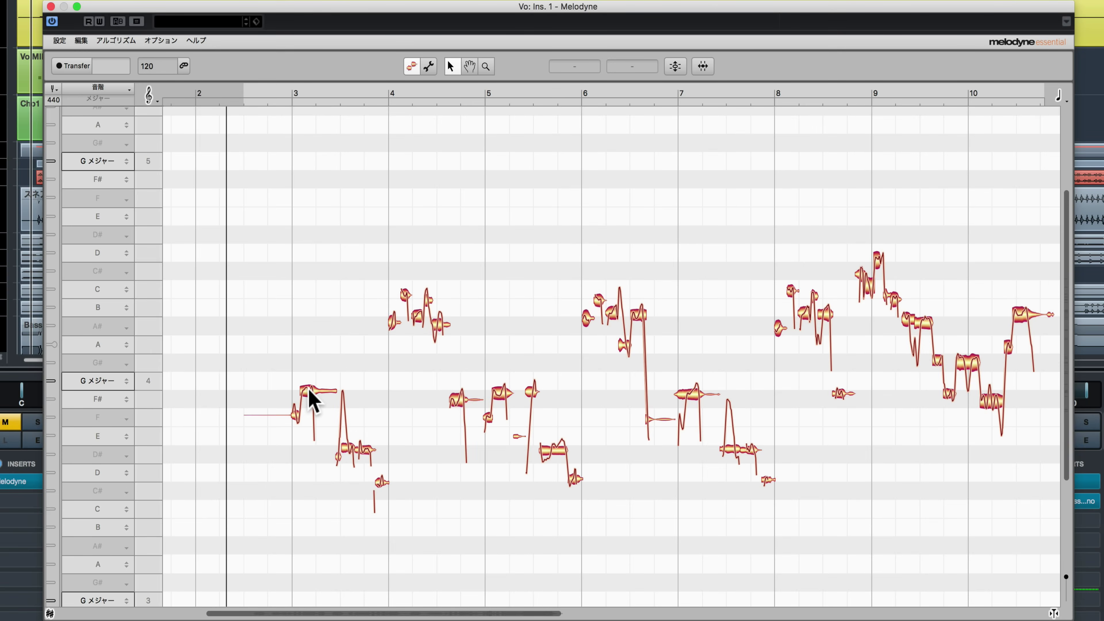
Step: Raise the long note at bar 3 to about G4 −13 ct, temporarily bypassing pitch snapping
mouse_move(309, 389)
mouse_down()
mouse_move(317, 362)
mouse_move(313, 383)
mouse_up()
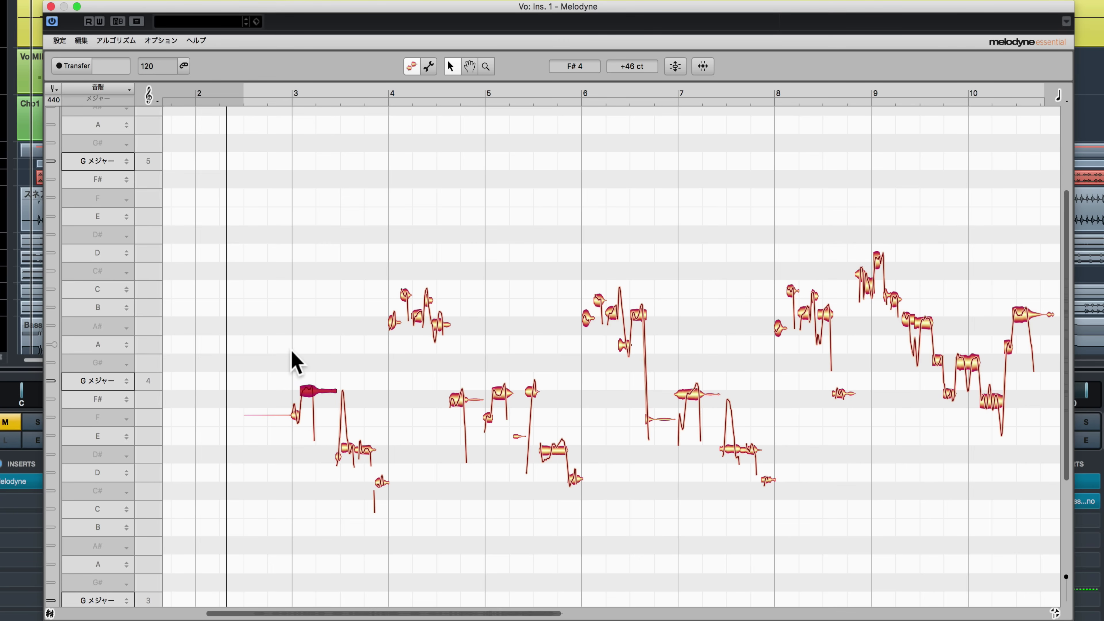
click(149, 100)
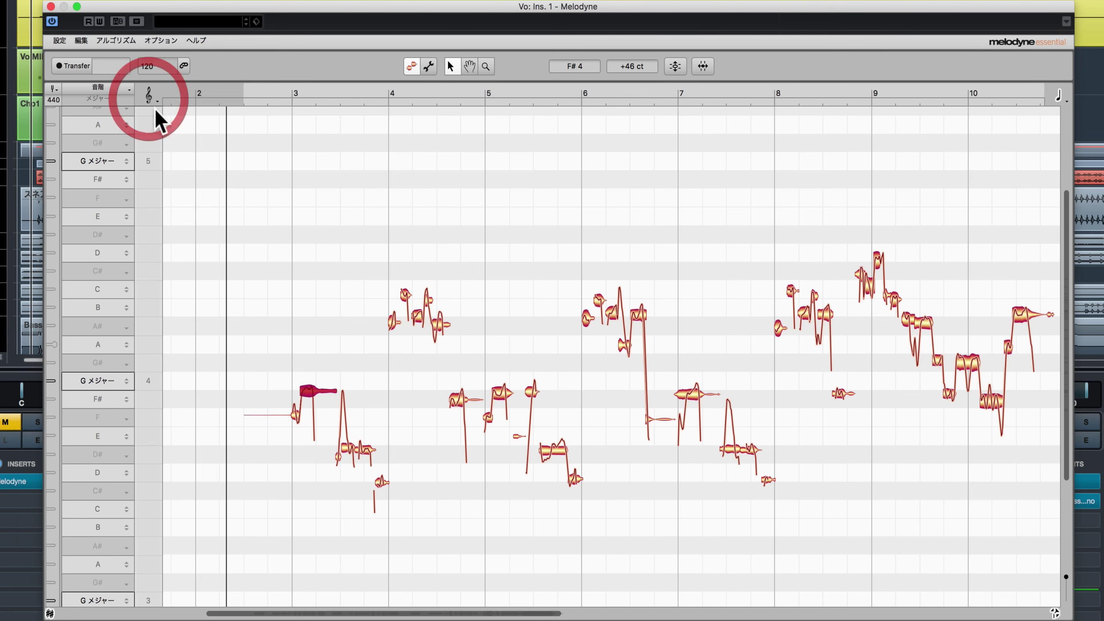
click(181, 131)
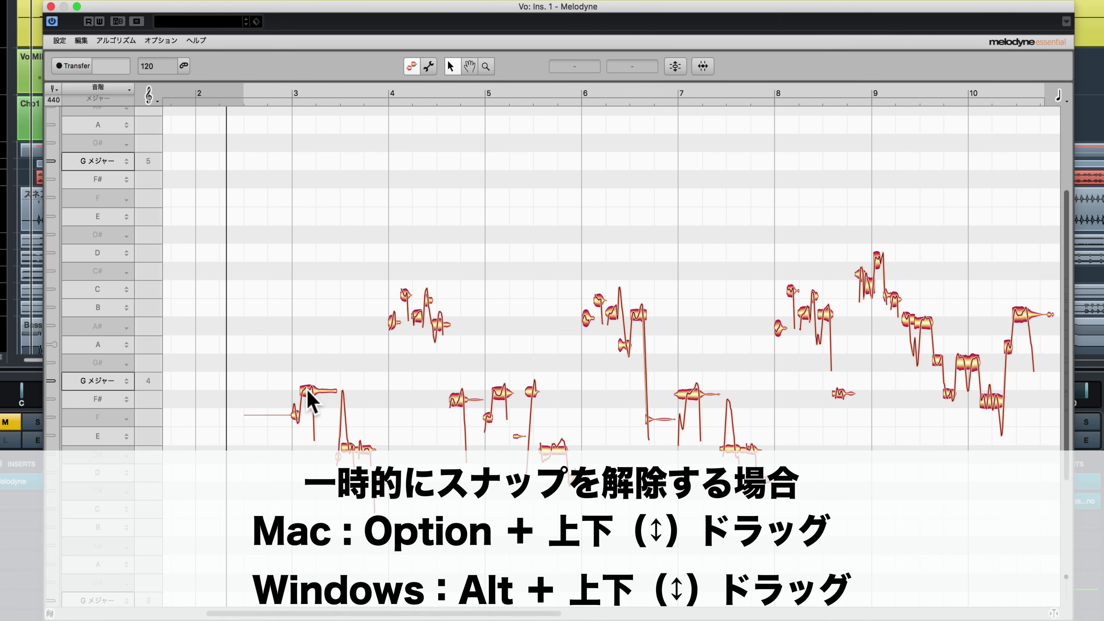
click(312, 401)
mouse_move(306, 388)
mouse_down()
mouse_move(312, 354)
mouse_move(308, 382)
mouse_up()
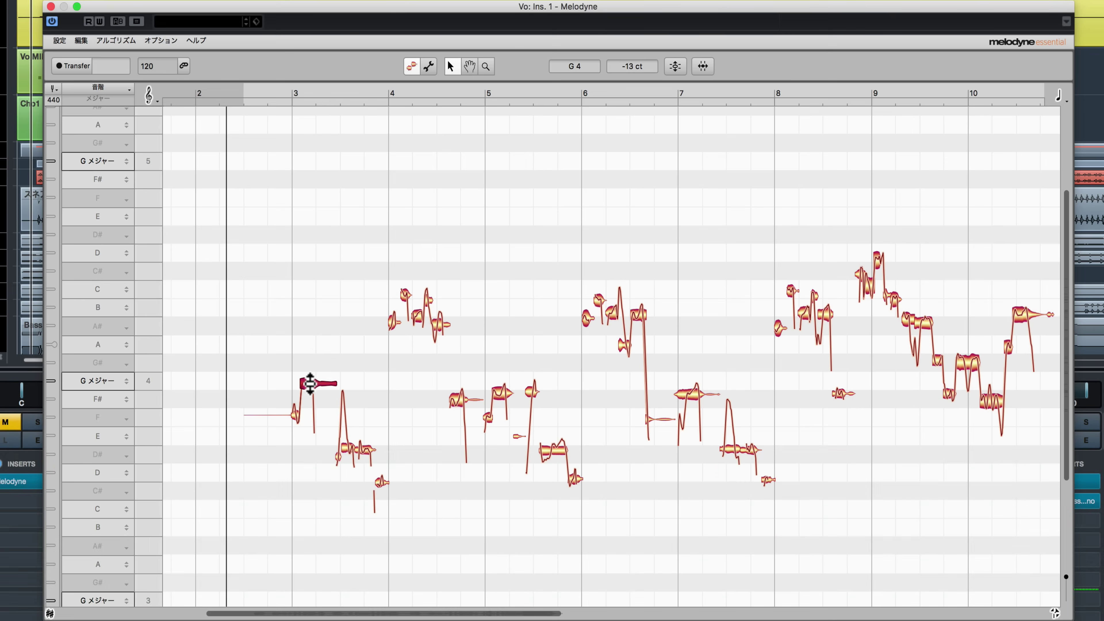
click(342, 363)
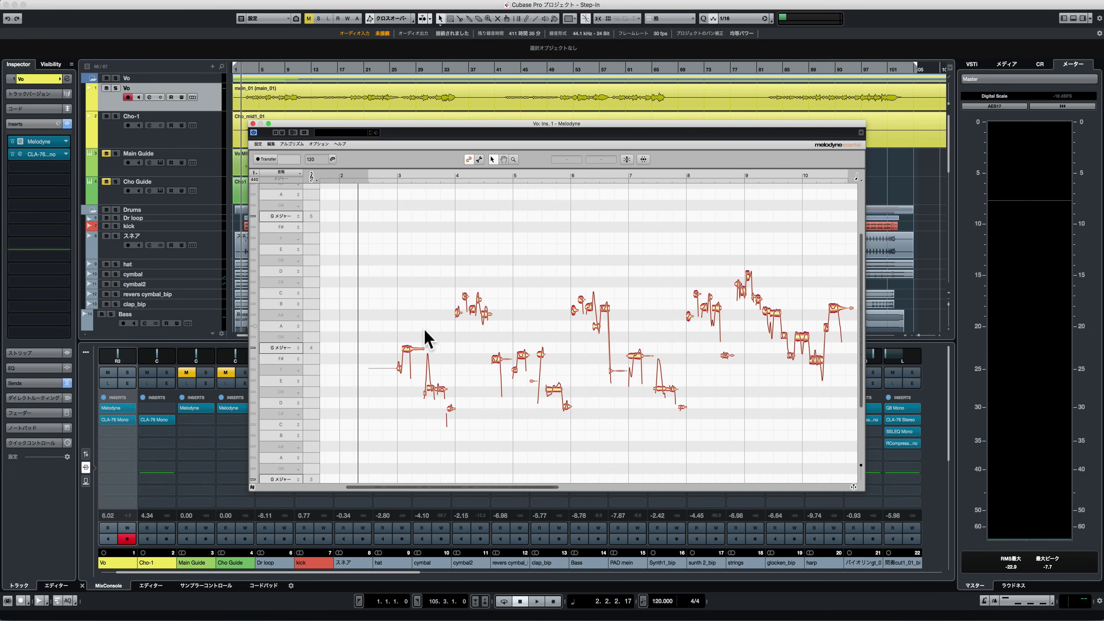
Step: Play back the transferred vocal from around bar 3 with the backing tracks, then stop playback
click(387, 174)
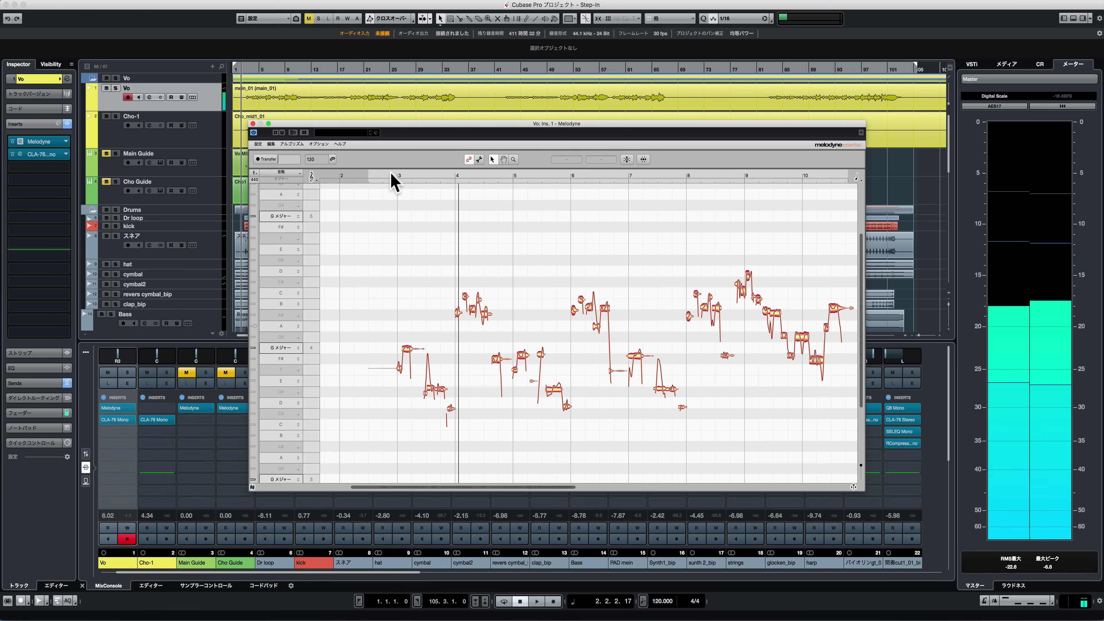
key(space)
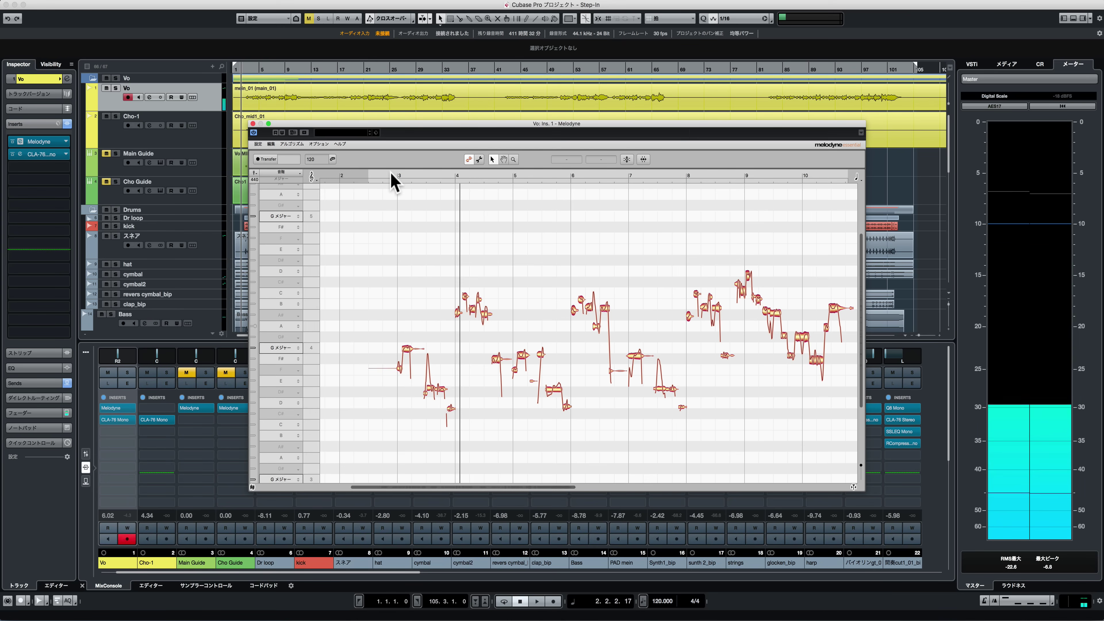
key(space)
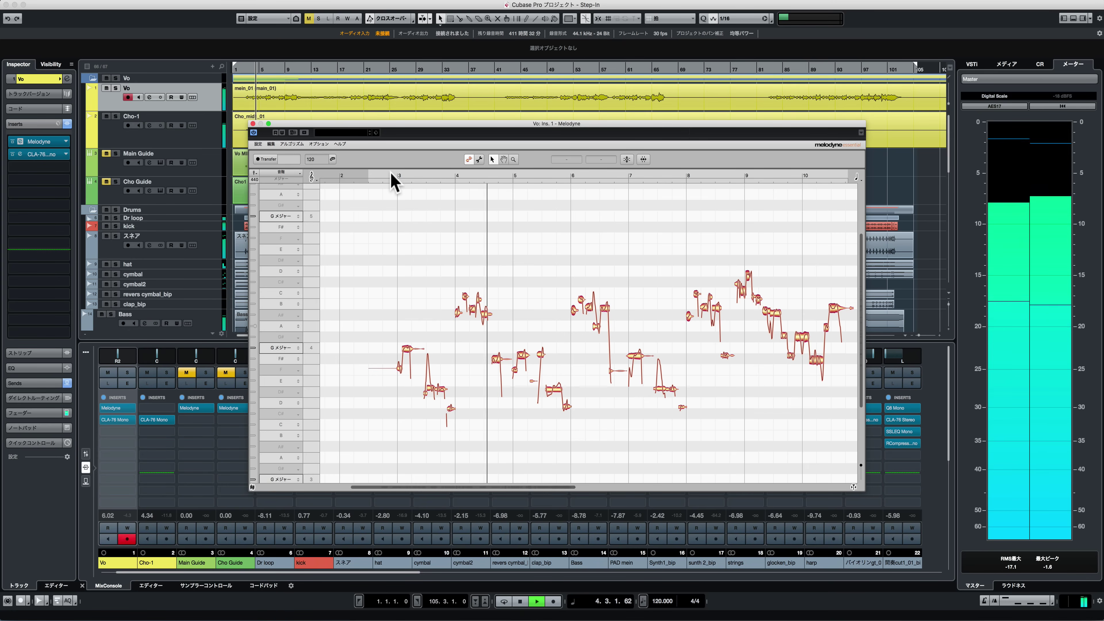
key(space)
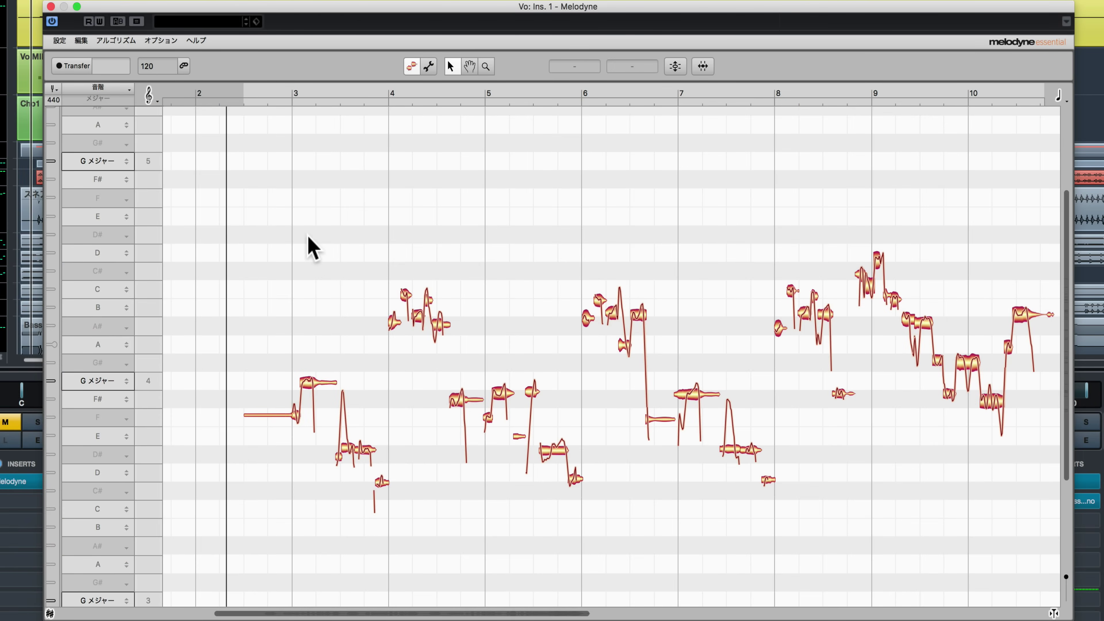
Step: Correct the pitch of all notes before bar 8 with pitch center 63%, pitch drift 85% and snapping to G major
drag(229, 251, 766, 552)
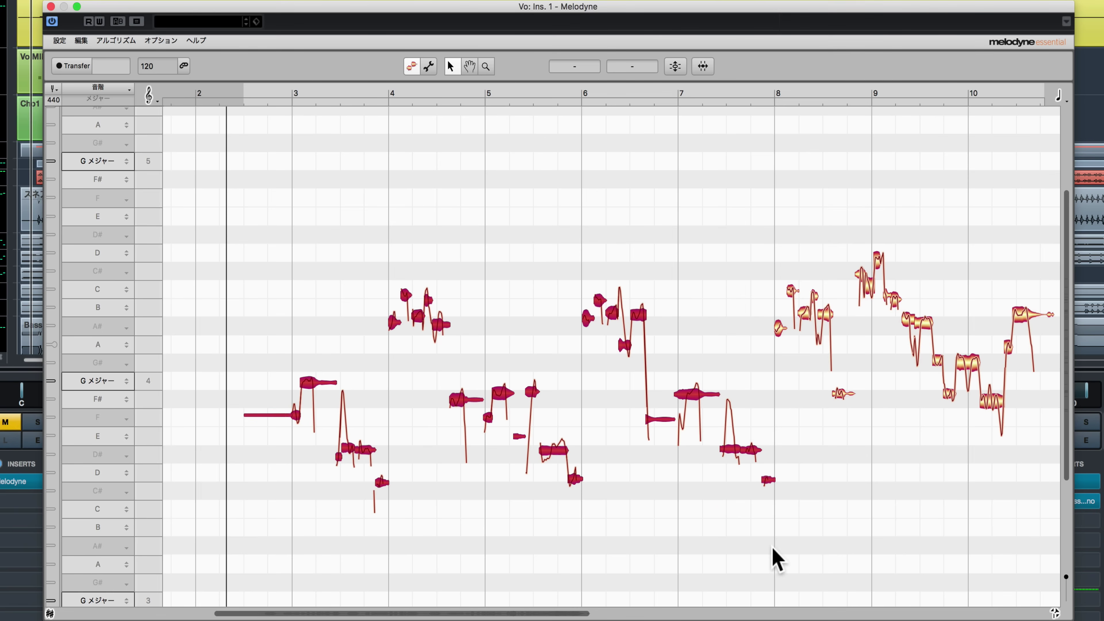
click(675, 66)
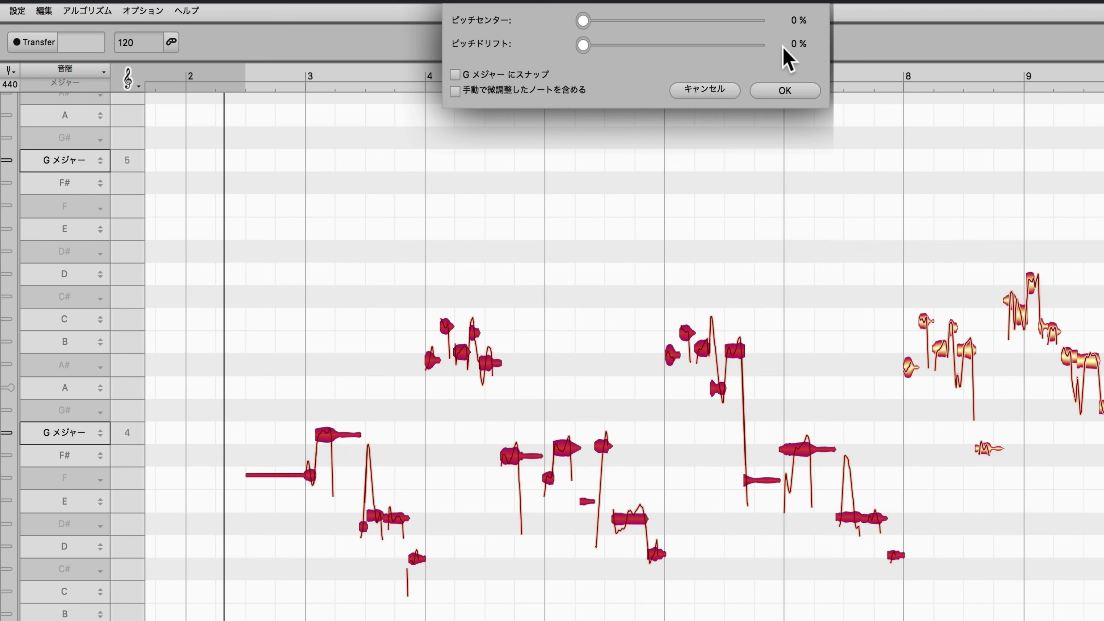
mouse_move(582, 20)
mouse_down()
mouse_move(756, 28)
mouse_move(692, 29)
mouse_up()
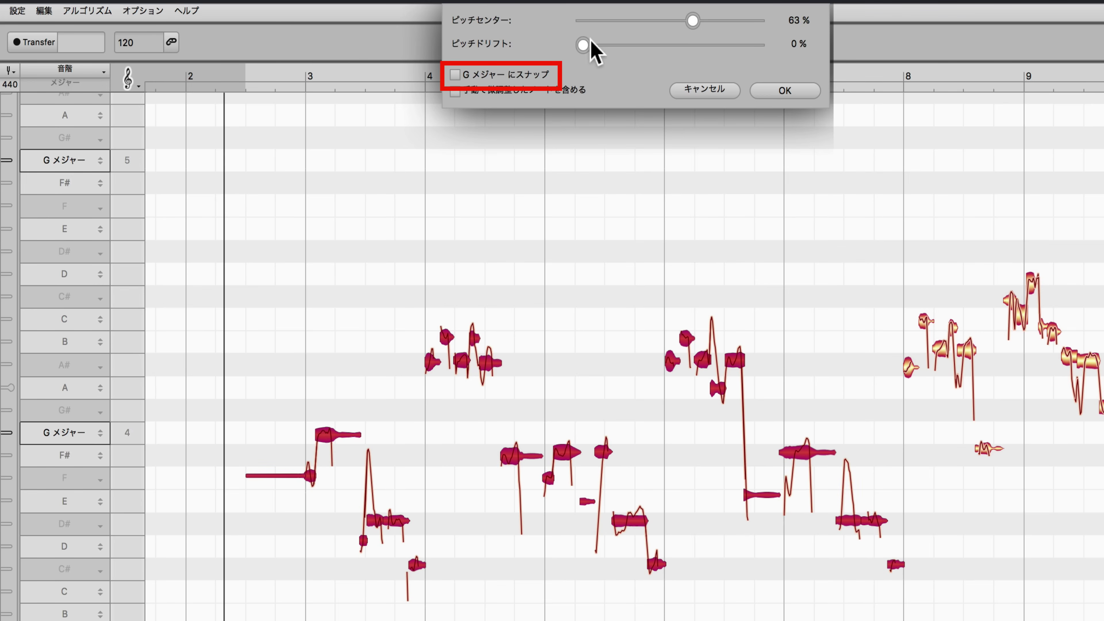
click(453, 75)
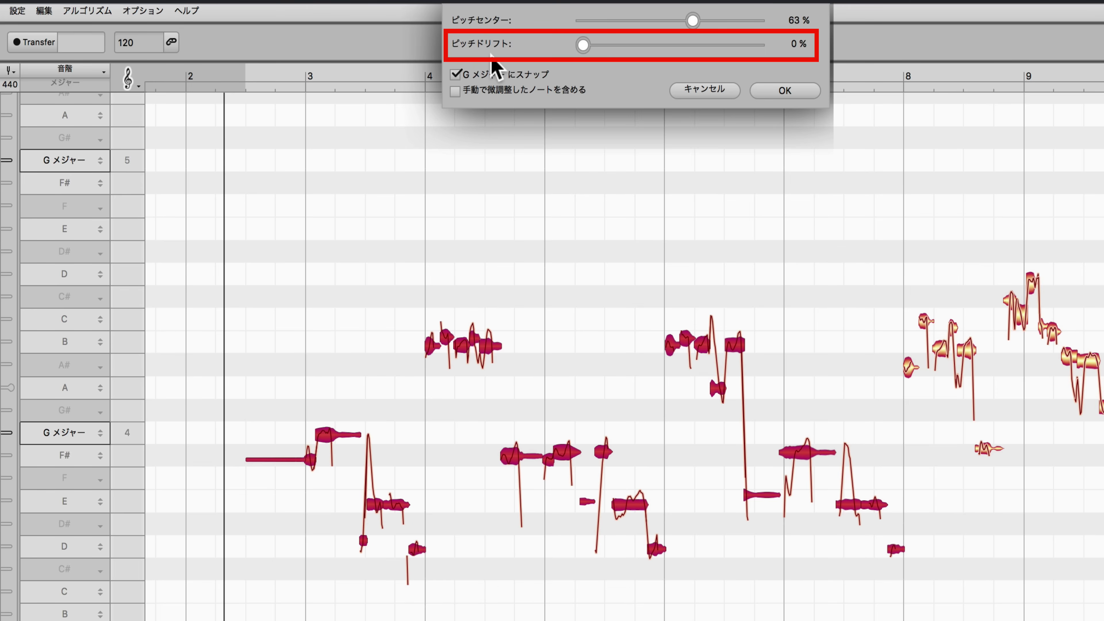
drag(584, 47, 731, 49)
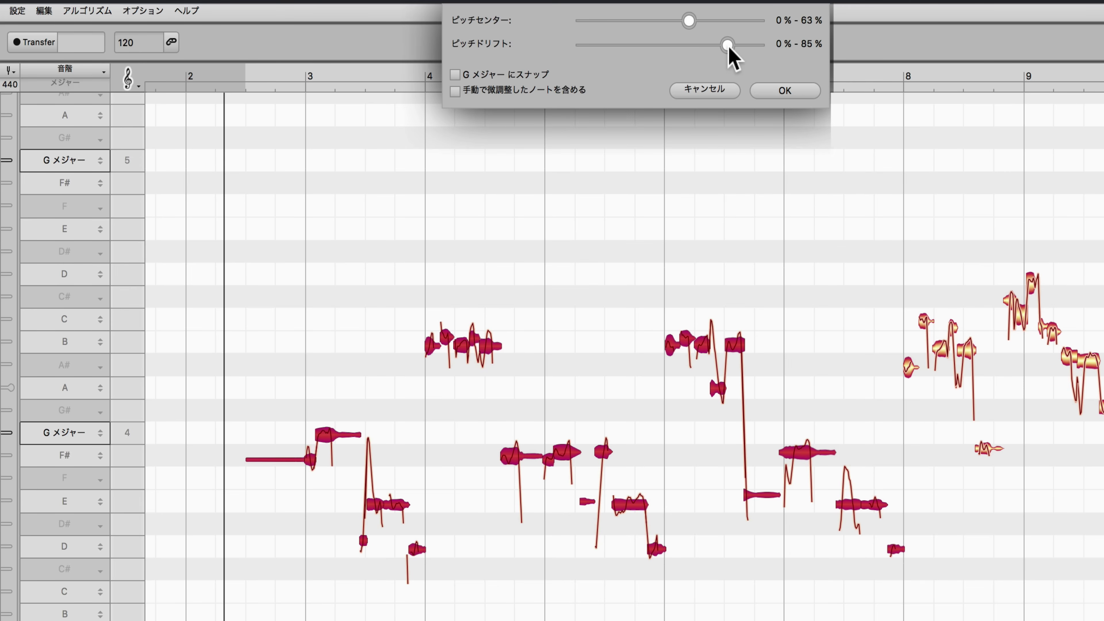
click(784, 91)
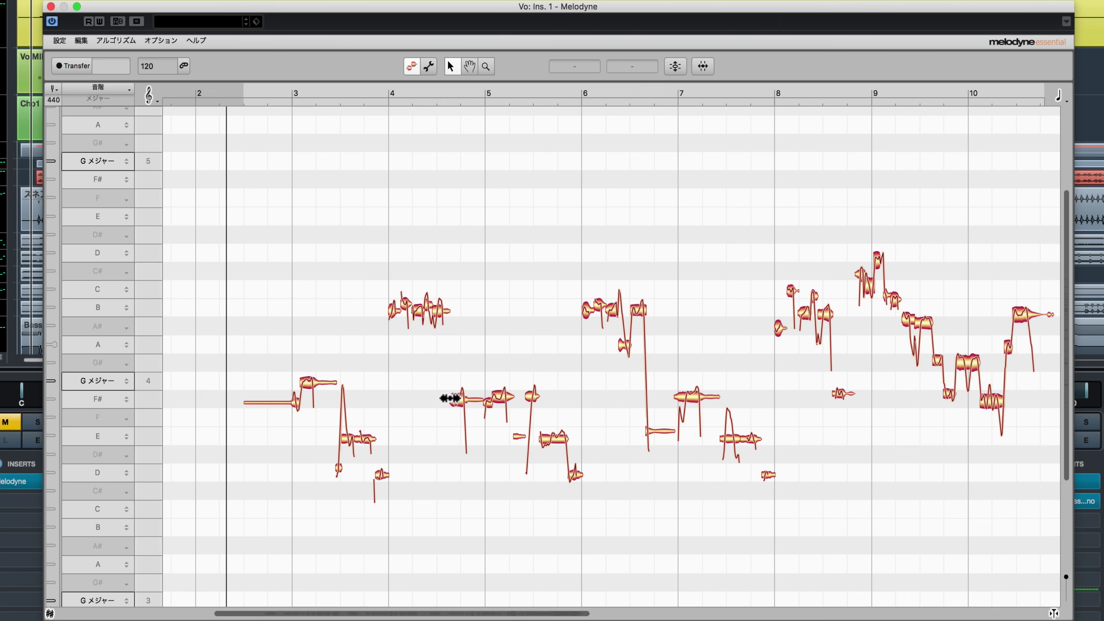
Step: Try shifting the start of the F#4 note just before bar 5 without grid snapping, alone and together with the notes up to bar 6
mouse_move(450, 398)
mouse_down()
mouse_move(438, 397)
mouse_move(450, 400)
mouse_up()
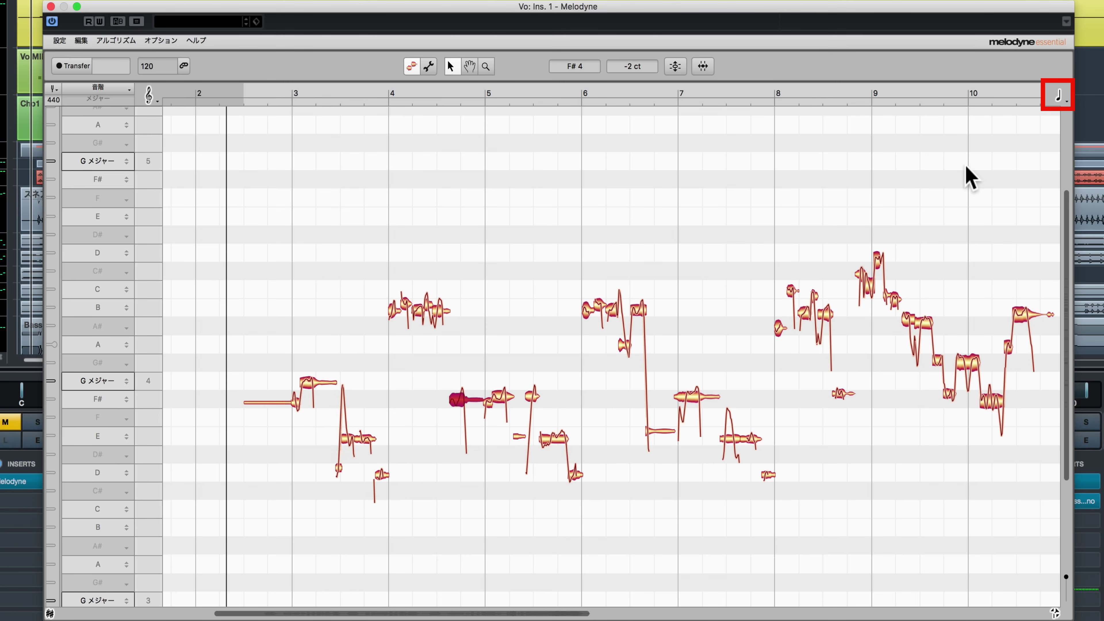
click(1060, 104)
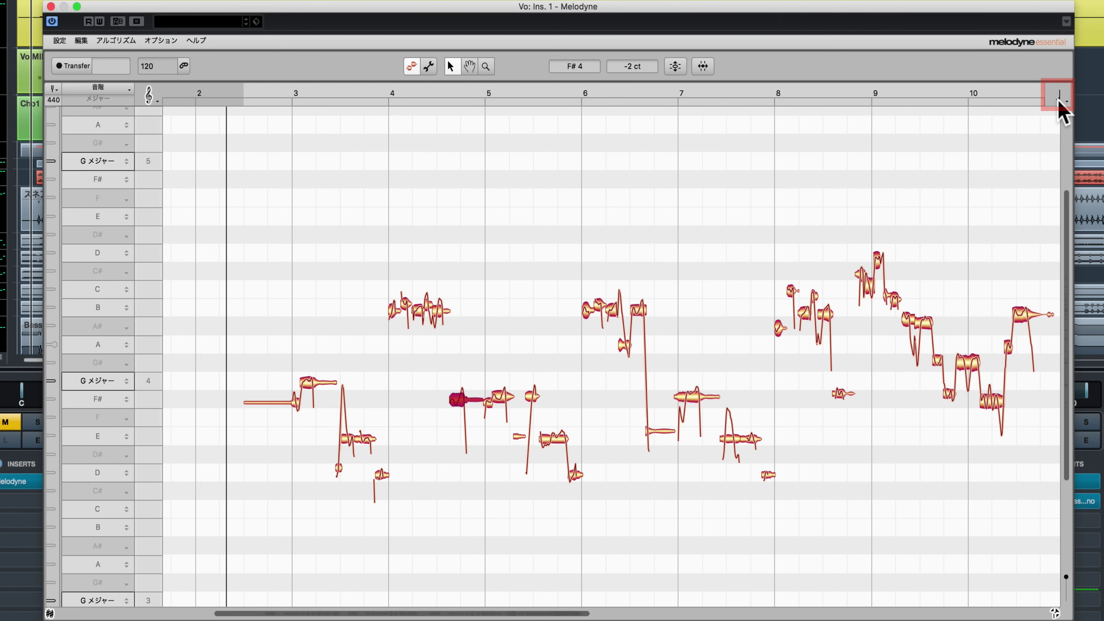
click(1058, 97)
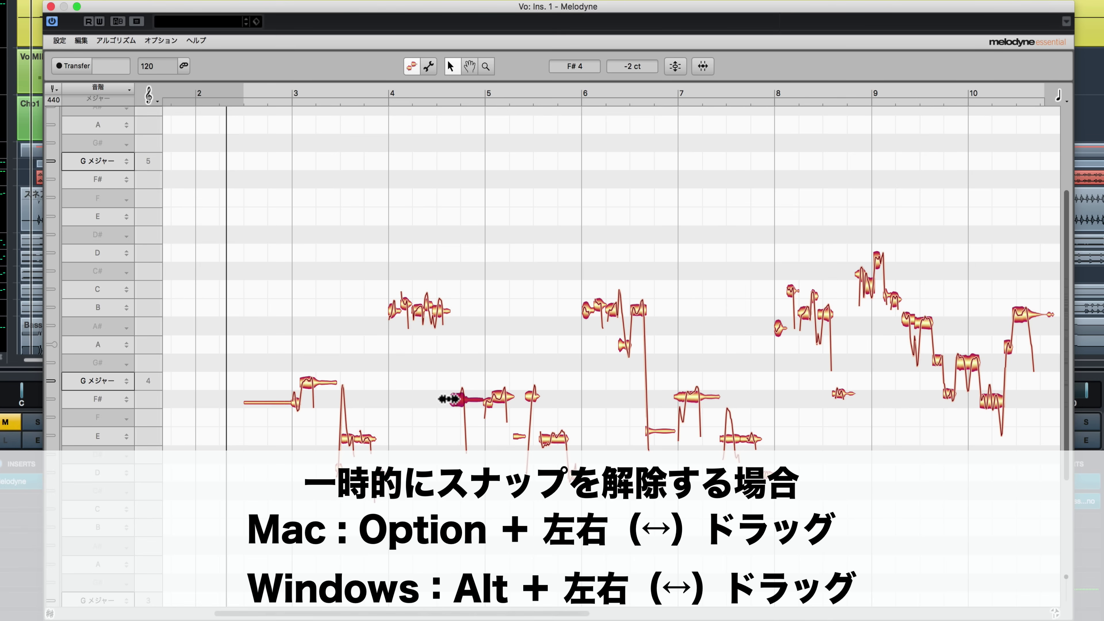
drag(448, 399, 451, 402)
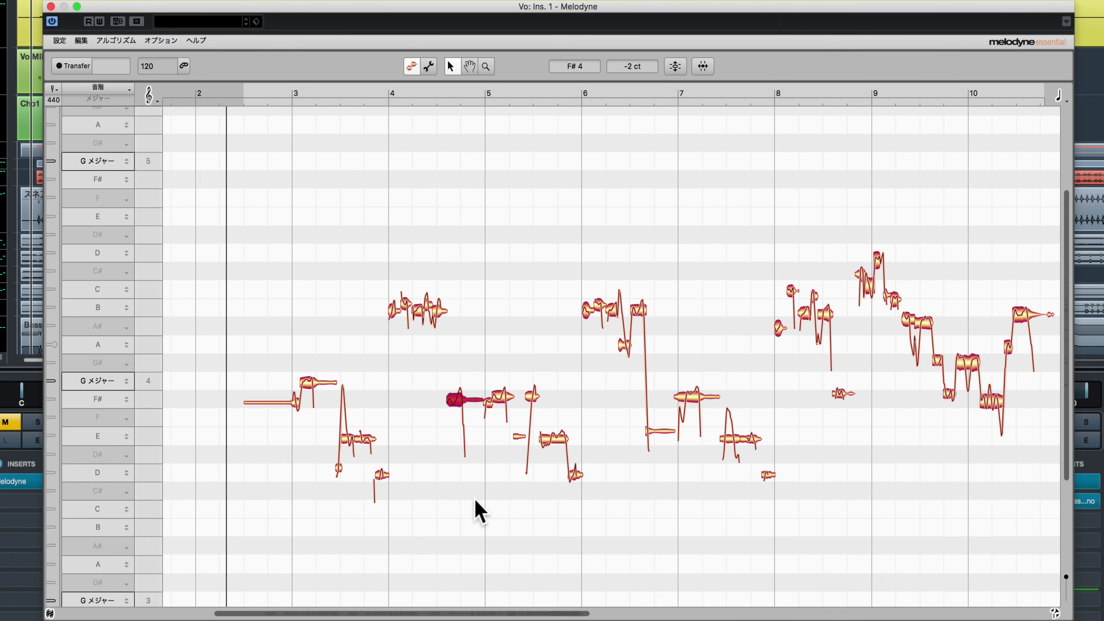
drag(450, 357, 578, 515)
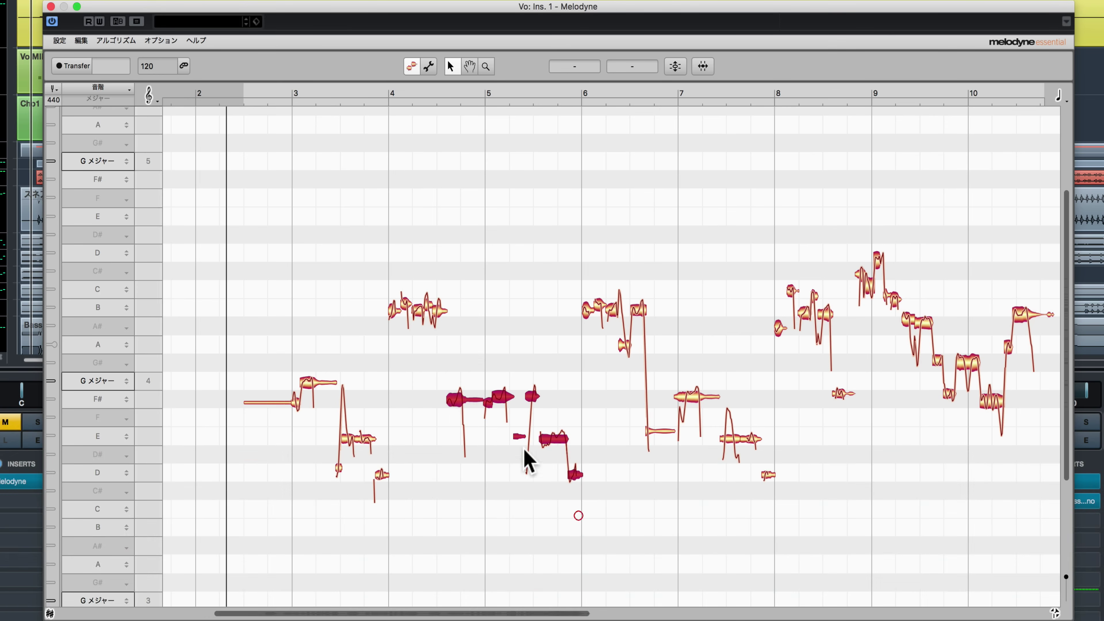
mouse_move(447, 402)
mouse_down()
mouse_move(428, 402)
mouse_move(485, 406)
mouse_move(455, 406)
mouse_up()
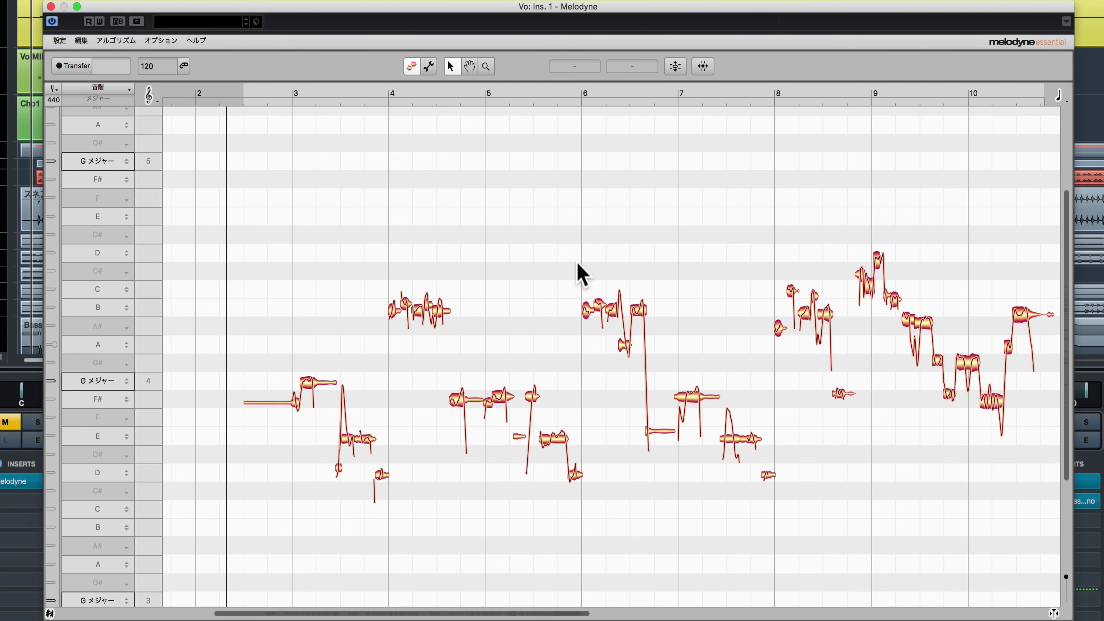
Step: Quantize the timing of all notes before bar 8 to a 1/16 grid with 68% intensity, then deselect them
drag(227, 217, 760, 539)
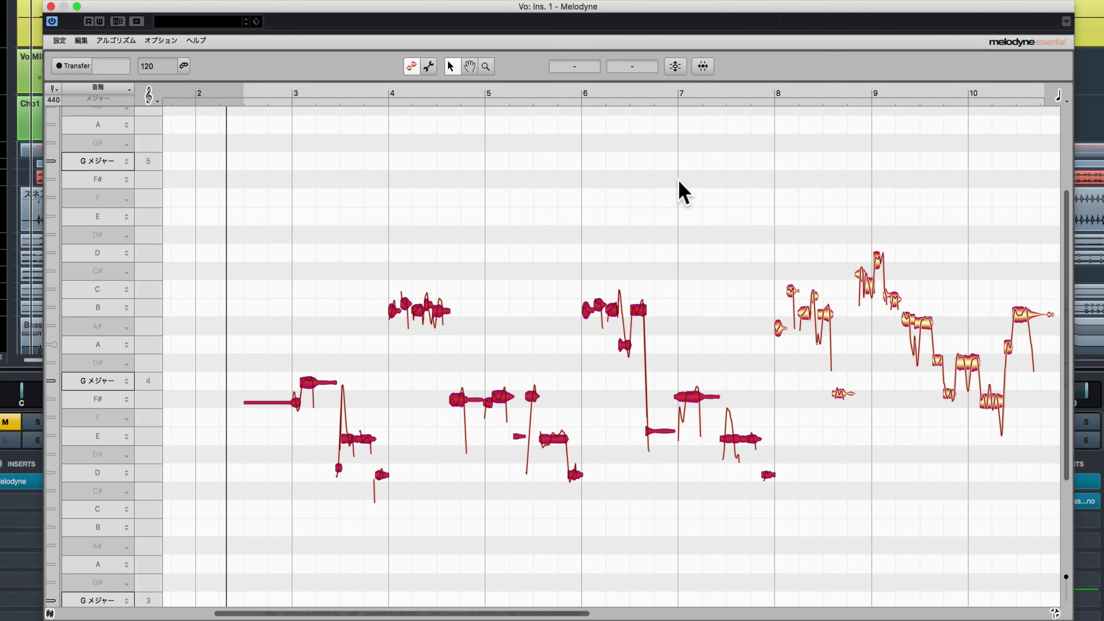
click(704, 67)
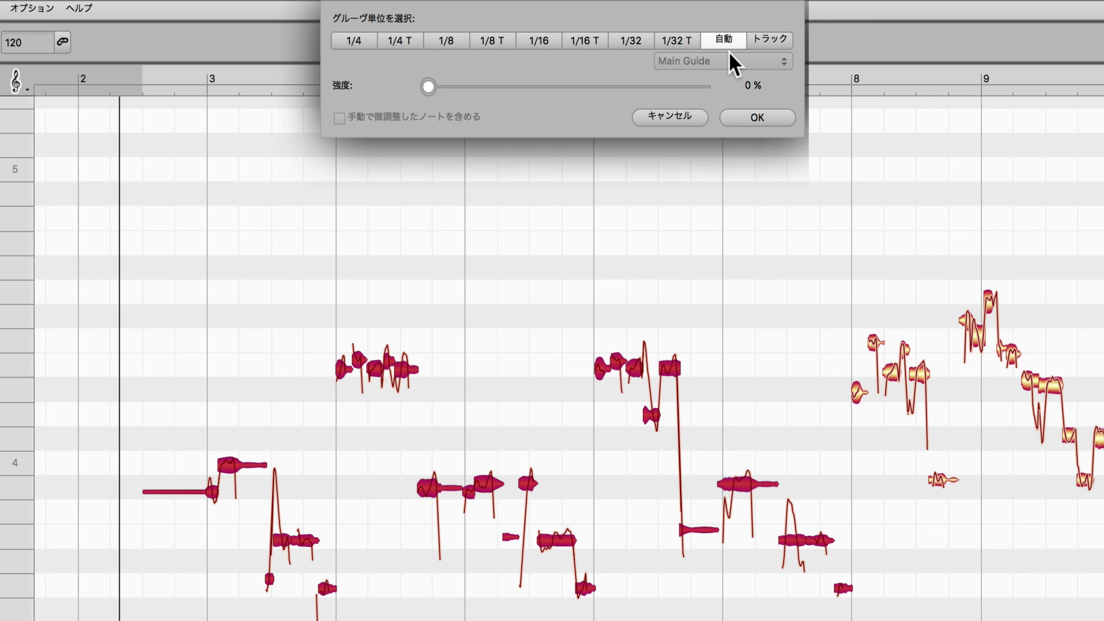
drag(428, 87, 619, 100)
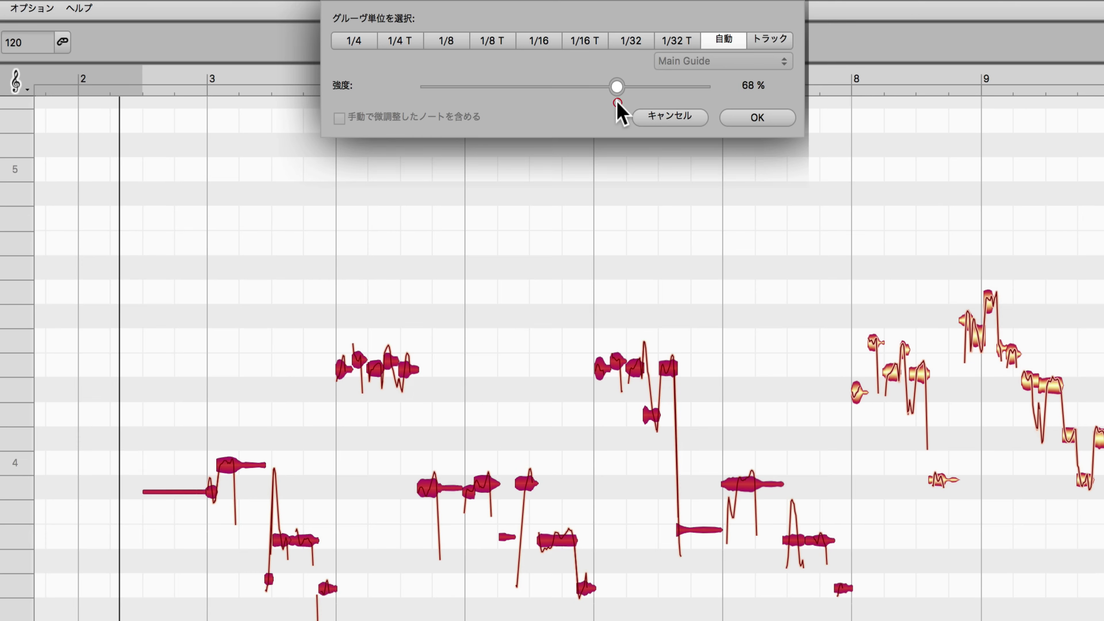
click(556, 42)
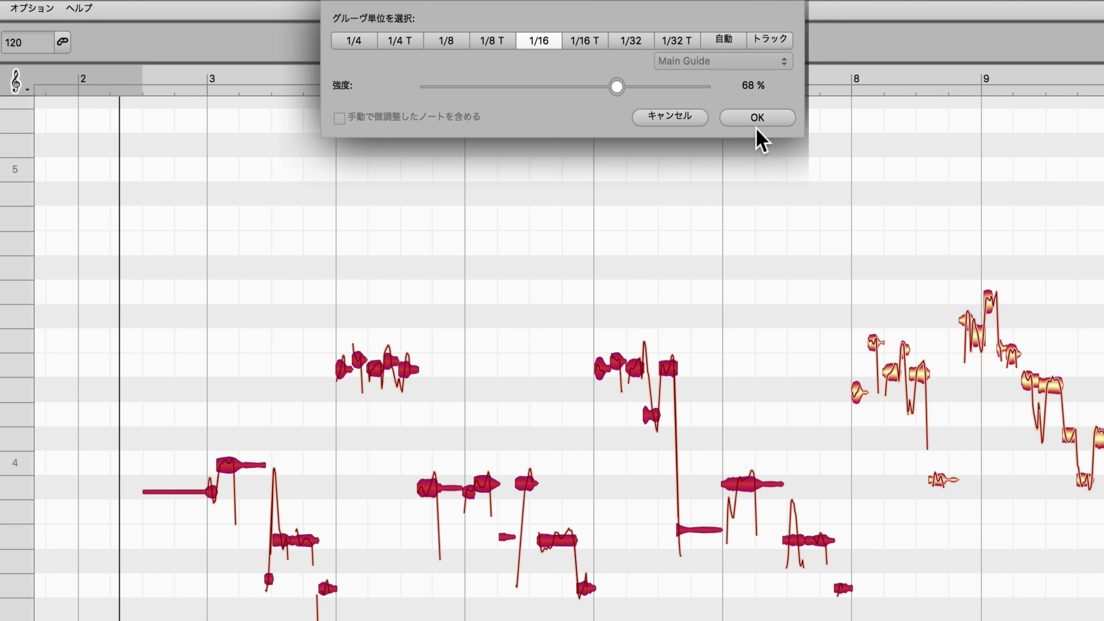
click(756, 118)
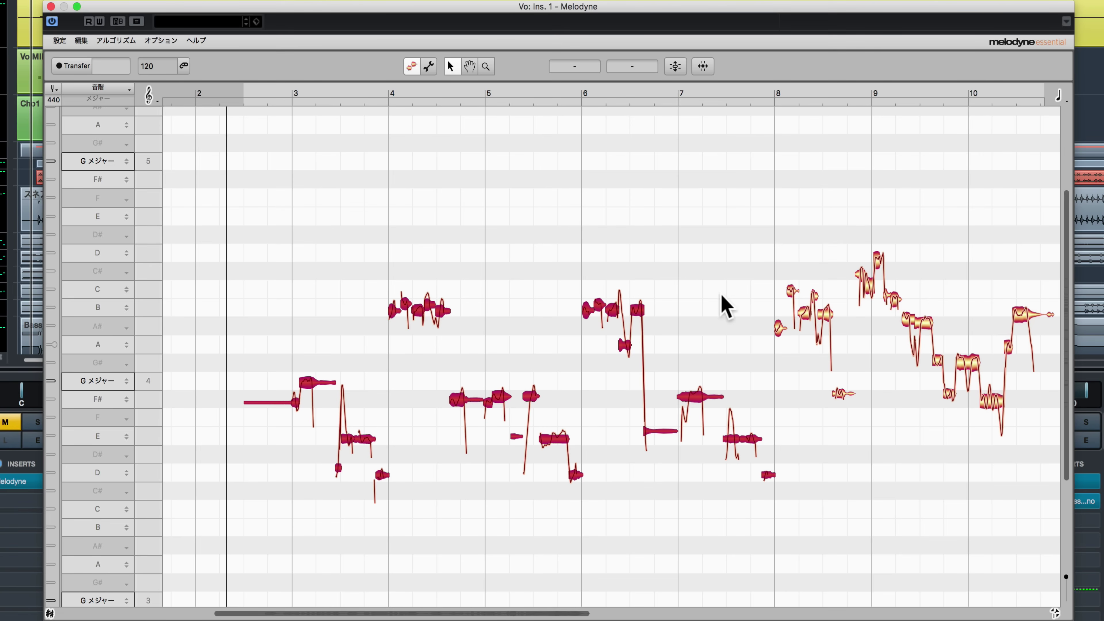
click(388, 371)
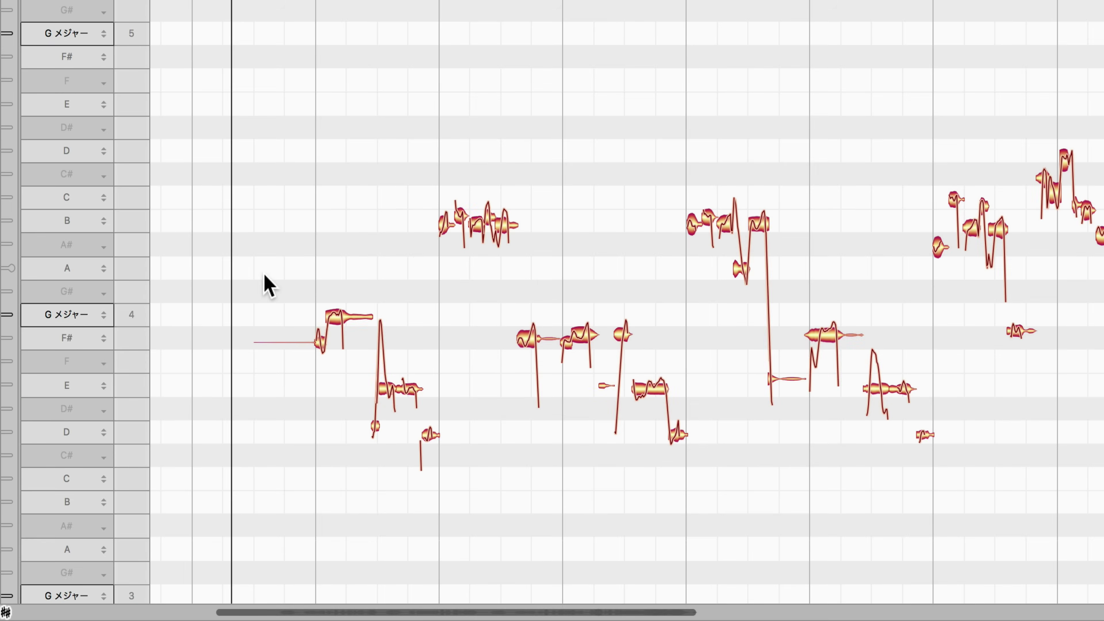
Step: Split the long G4 note in bar 3 near its middle, and split the E4 note after it near its start
drag(263, 277, 449, 350)
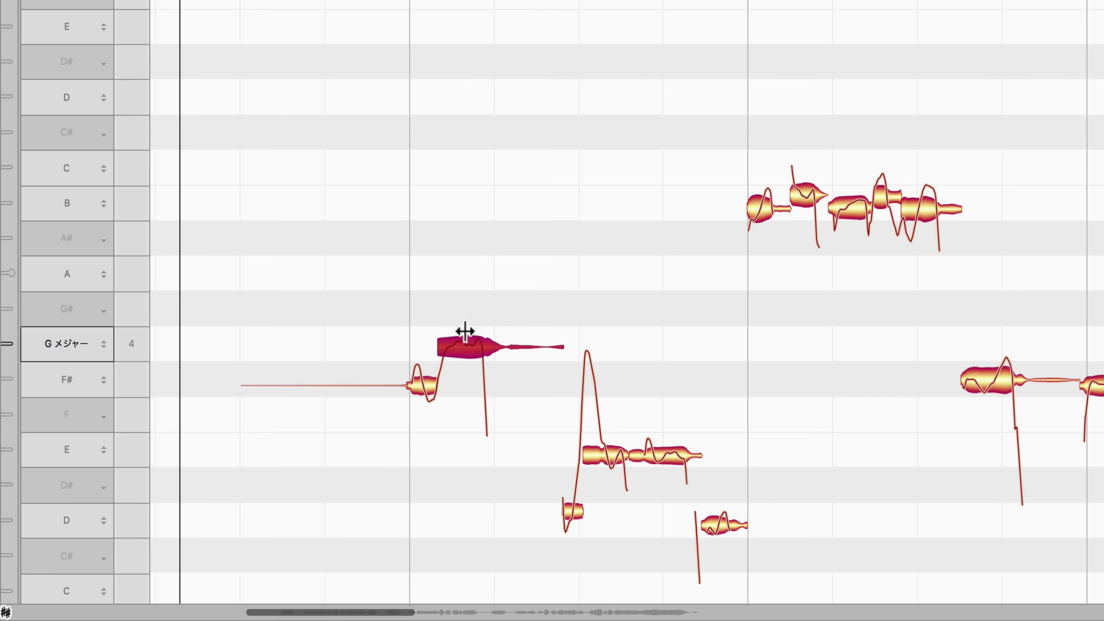
click(465, 331)
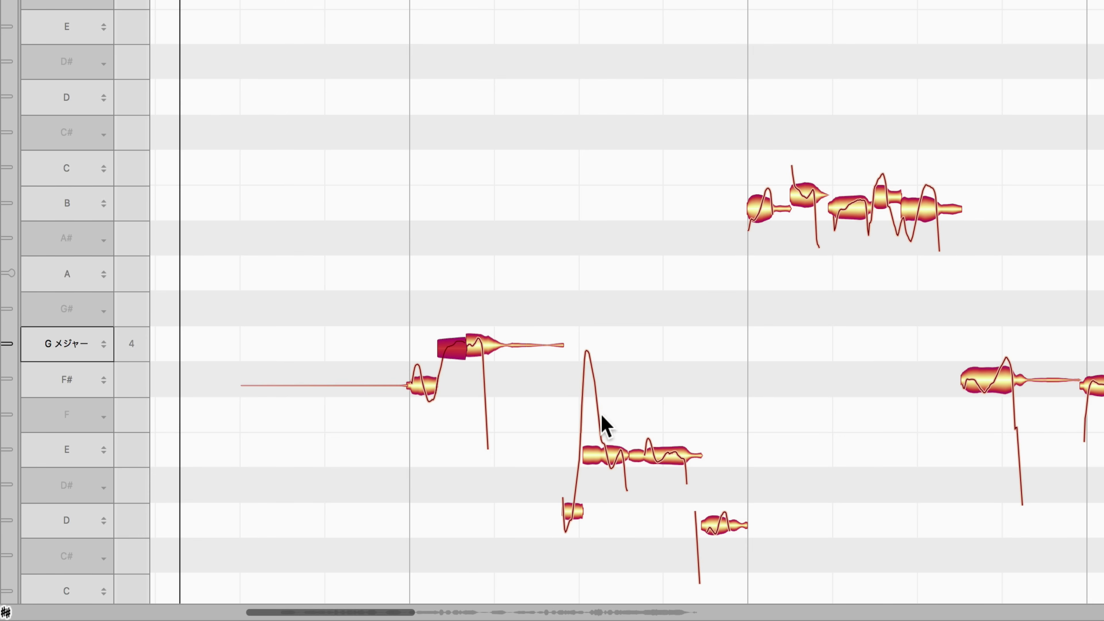
double_click(601, 441)
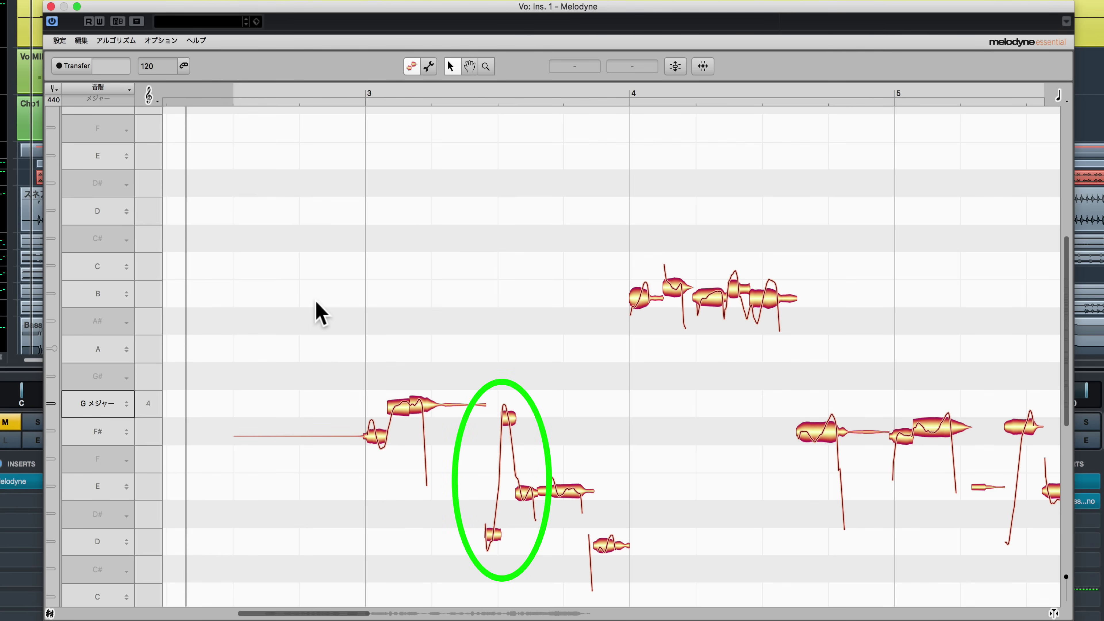
Step: Undo the split of the E4 note in bar 3, redo it, and make the Melodyne window active
key(super+z)
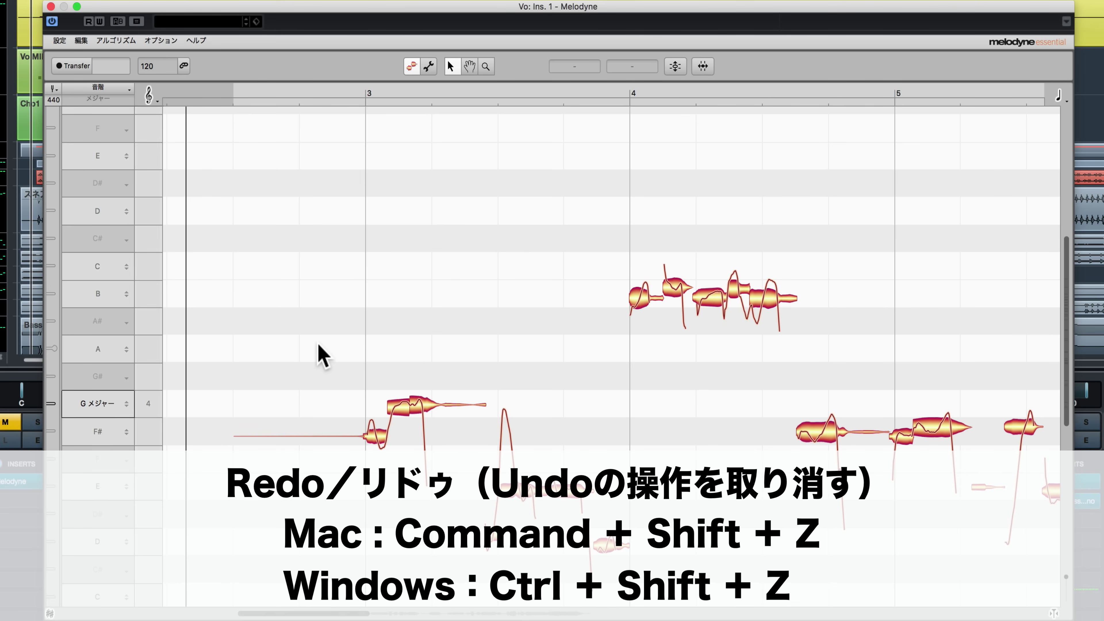
key(super+shift+z)
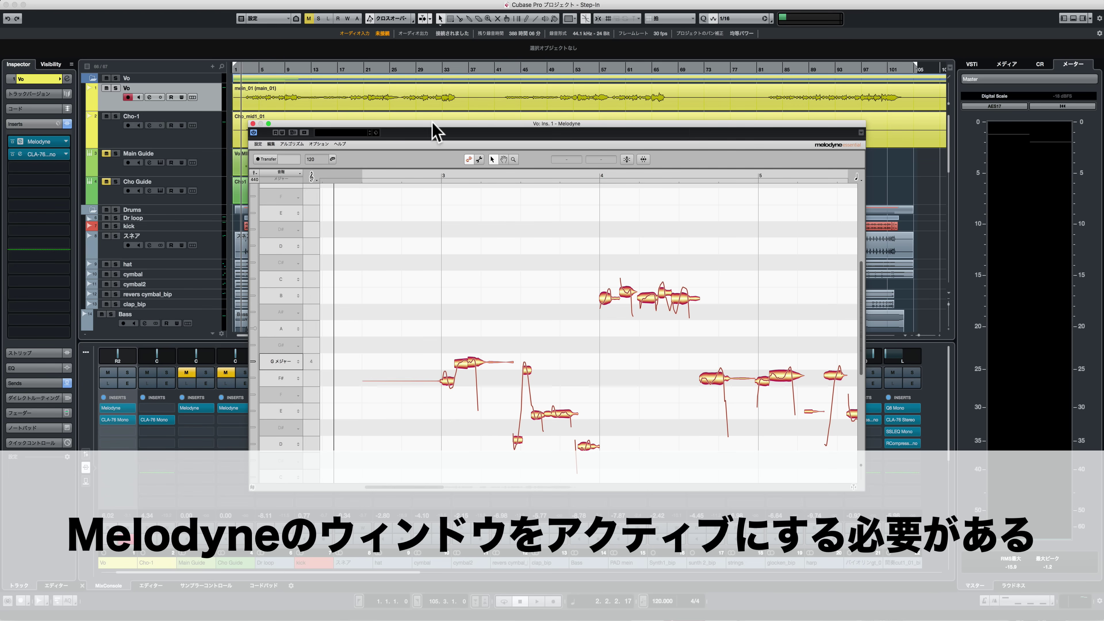
click(445, 126)
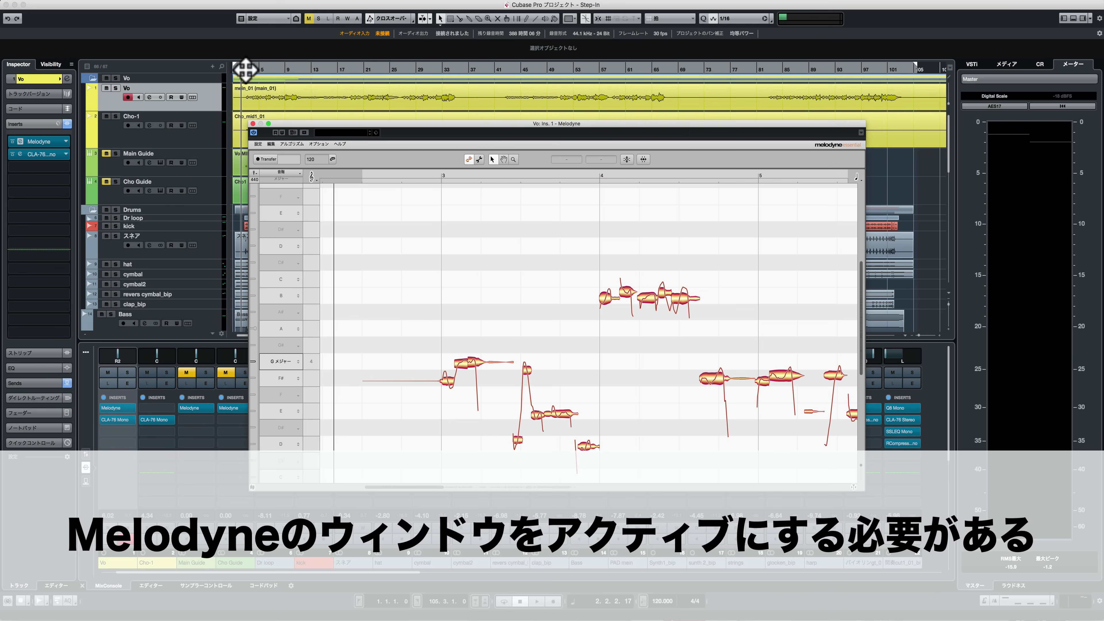
click(215, 91)
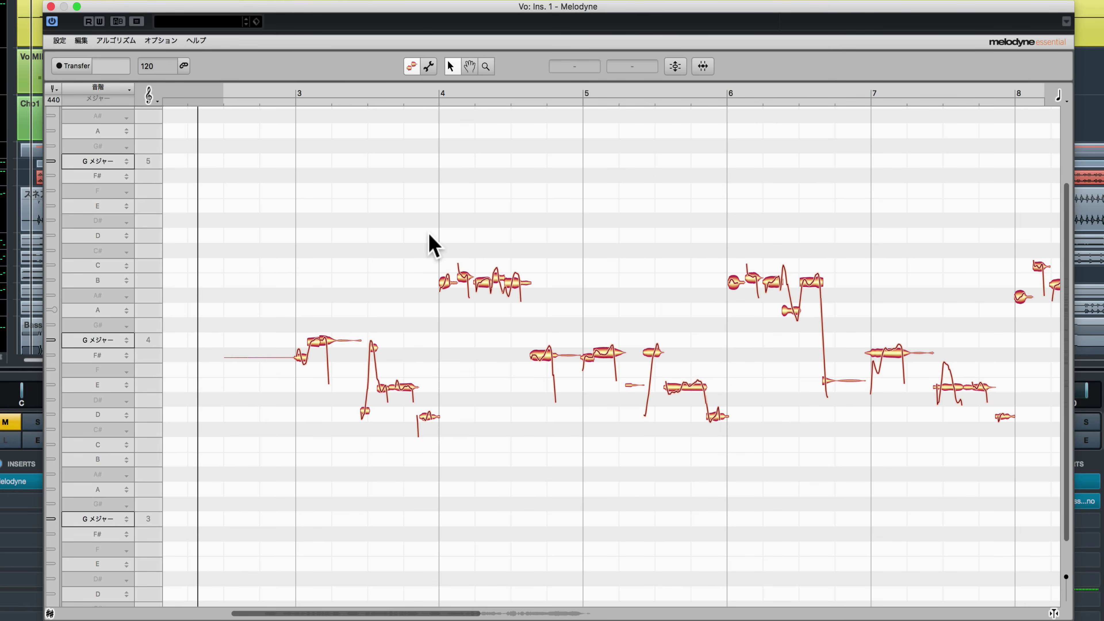
Step: Reset all pitch changes on the notes from bar 3 up to bar 6
click(444, 283)
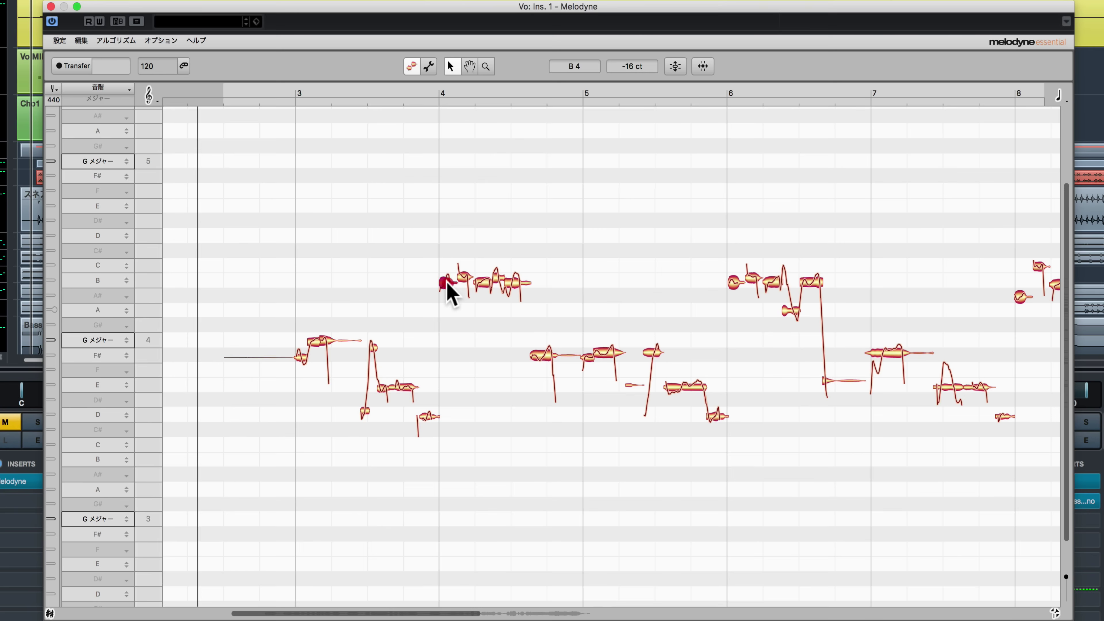
drag(269, 234, 707, 522)
right_click(515, 285)
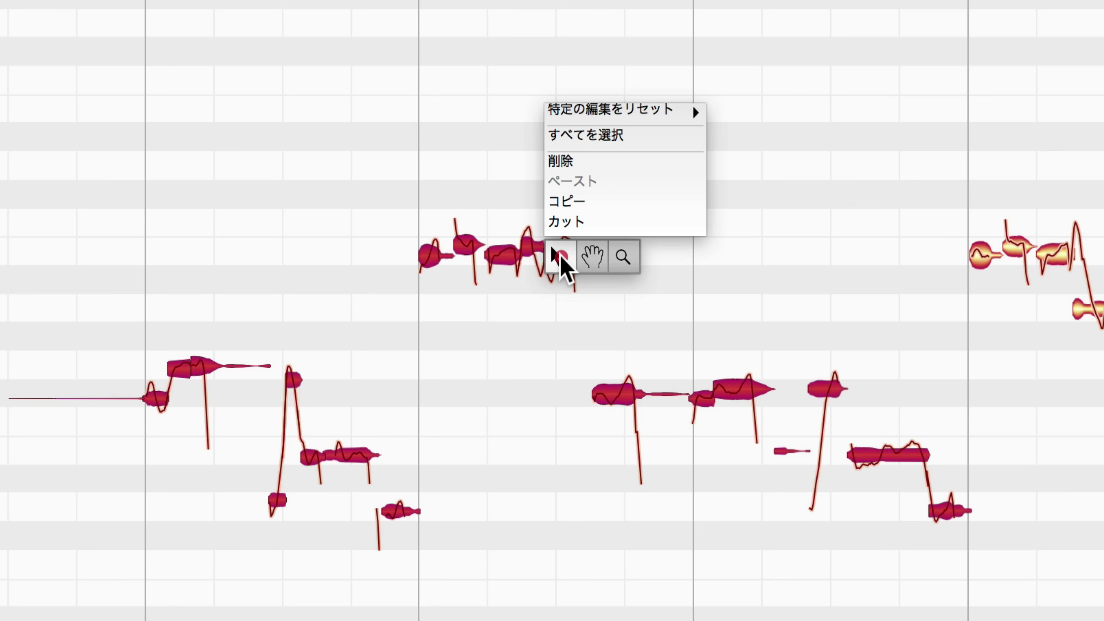
mouse_move(610, 117)
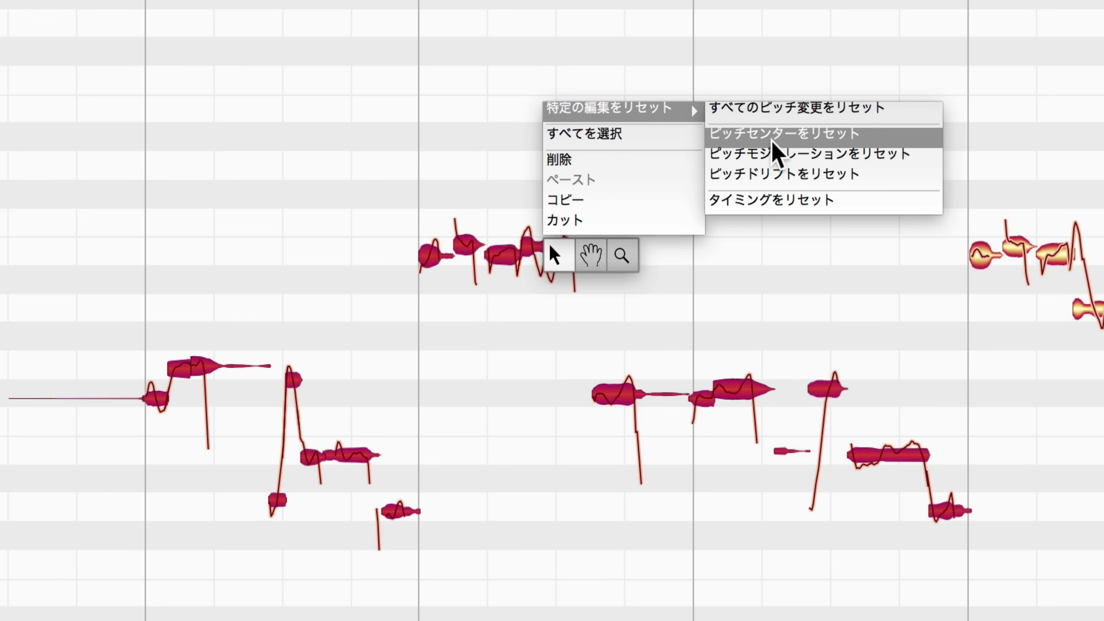
click(787, 112)
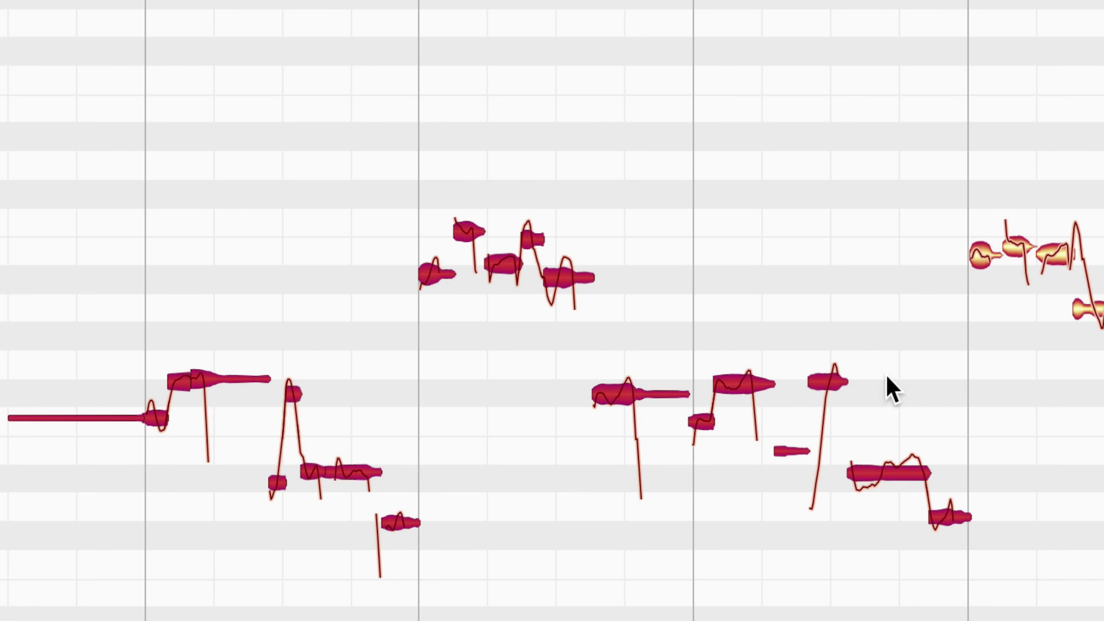